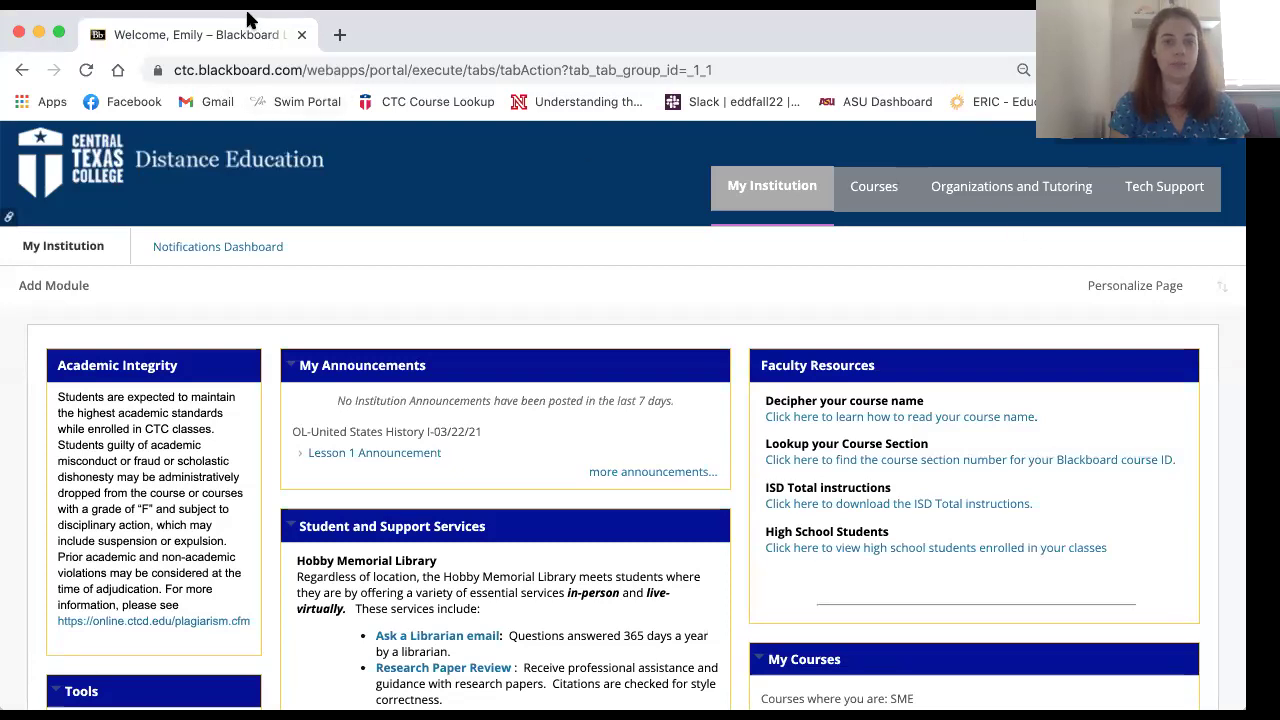
From Courses, open the HIST1301 United States History I course and go to Paper & Journals.
click(884, 199)
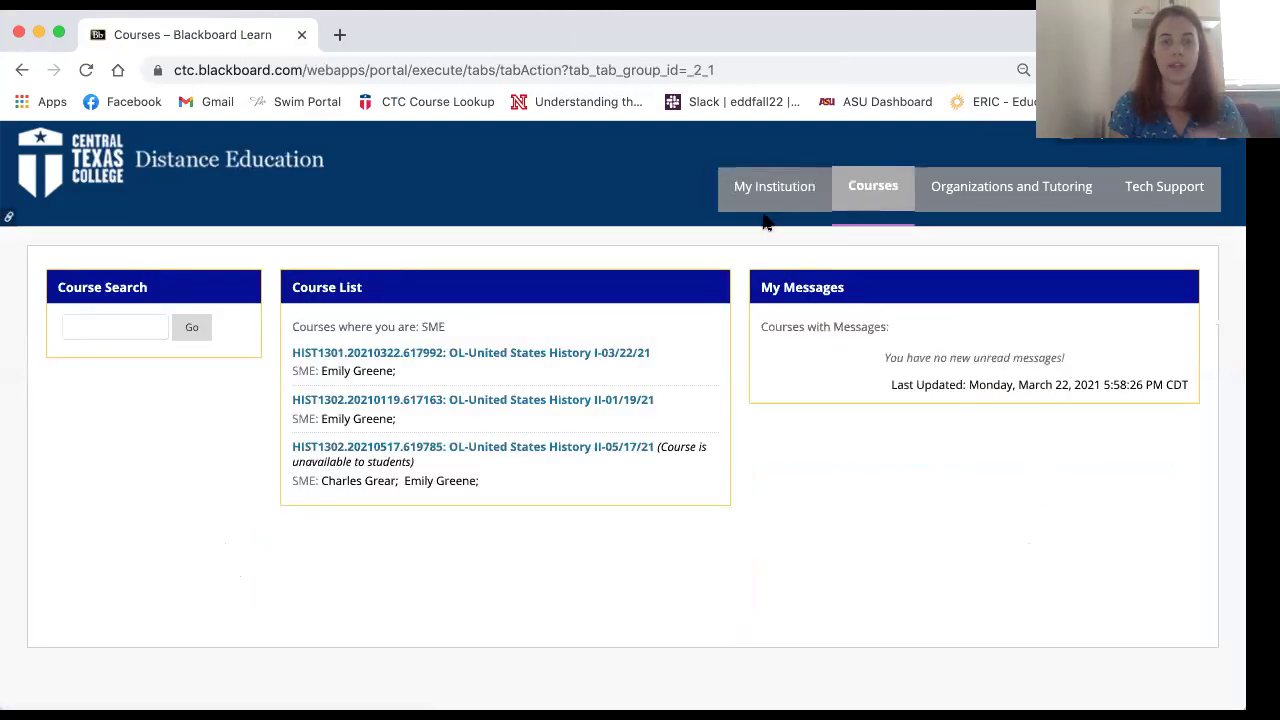
click(577, 355)
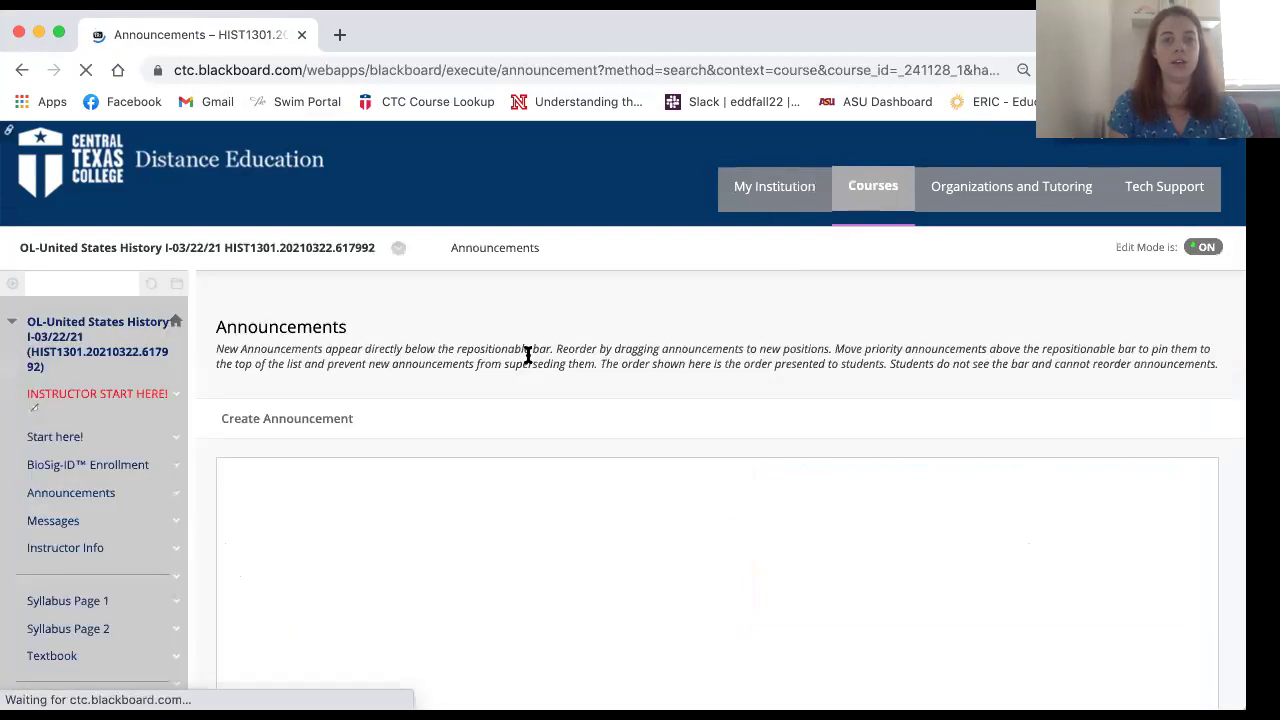
scroll(277, 330, down, 1)
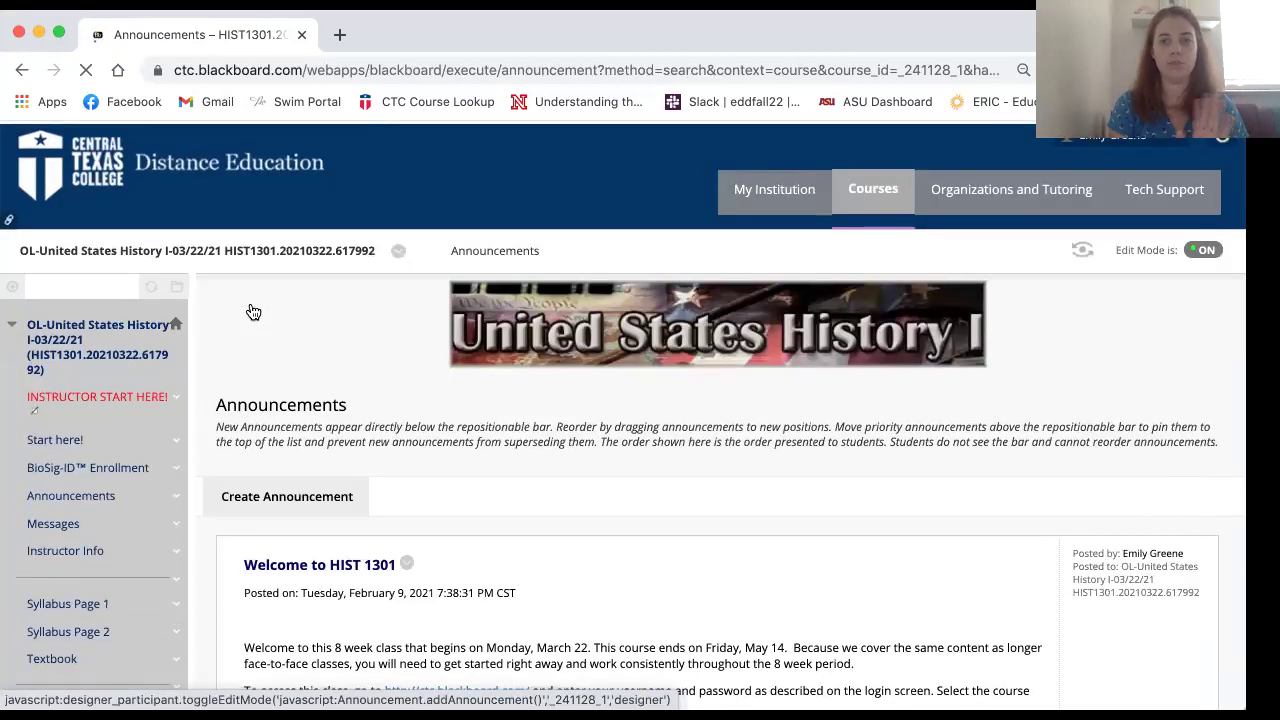
scroll(252, 310, down, 3)
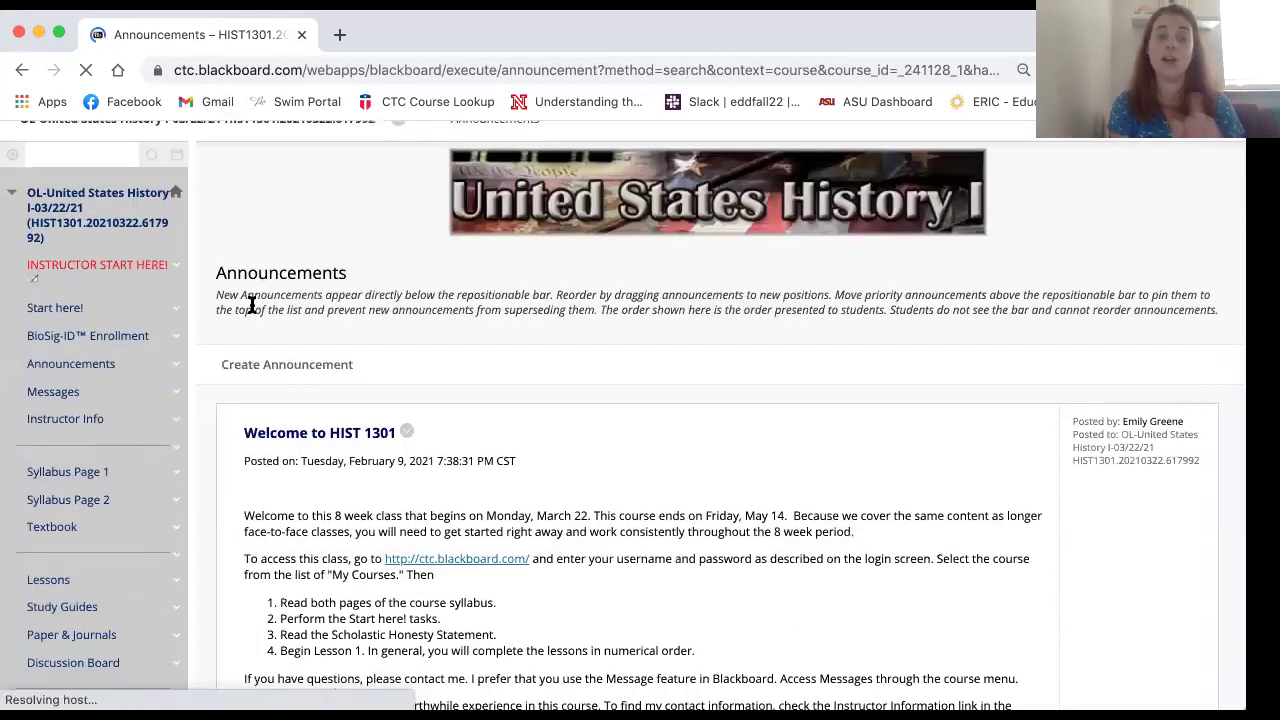
scroll(252, 305, down, 6)
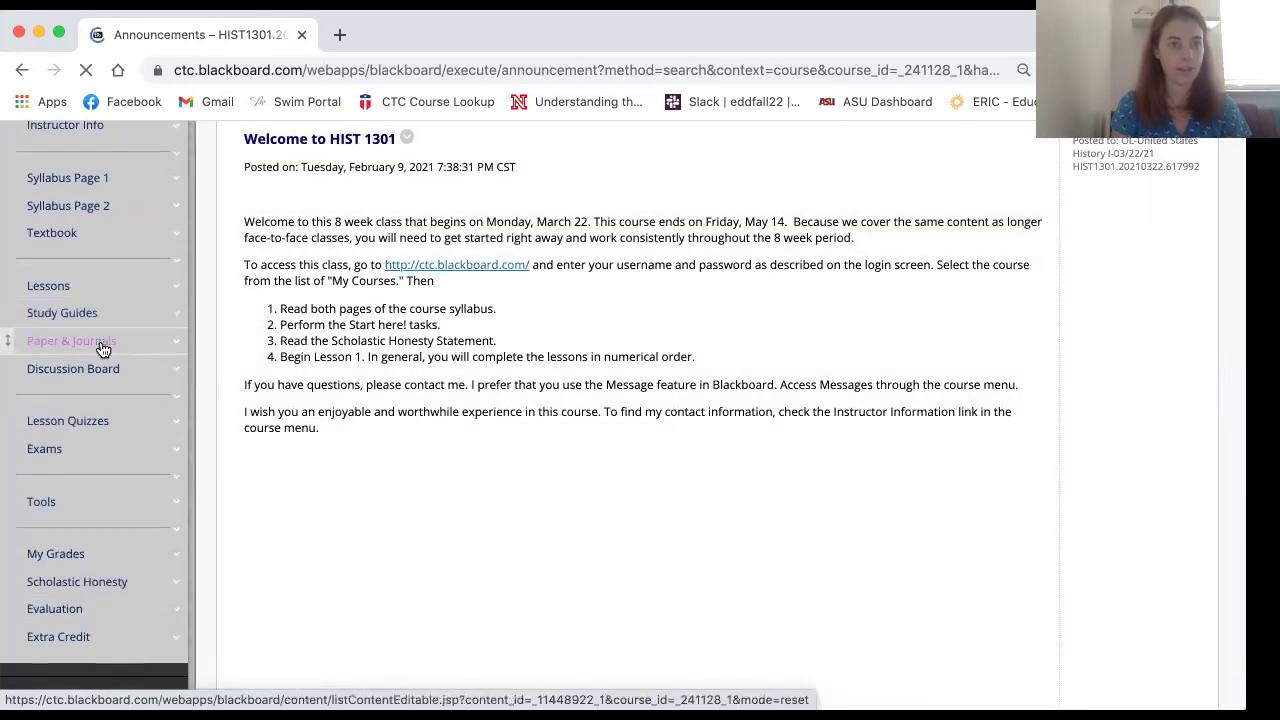
click(103, 348)
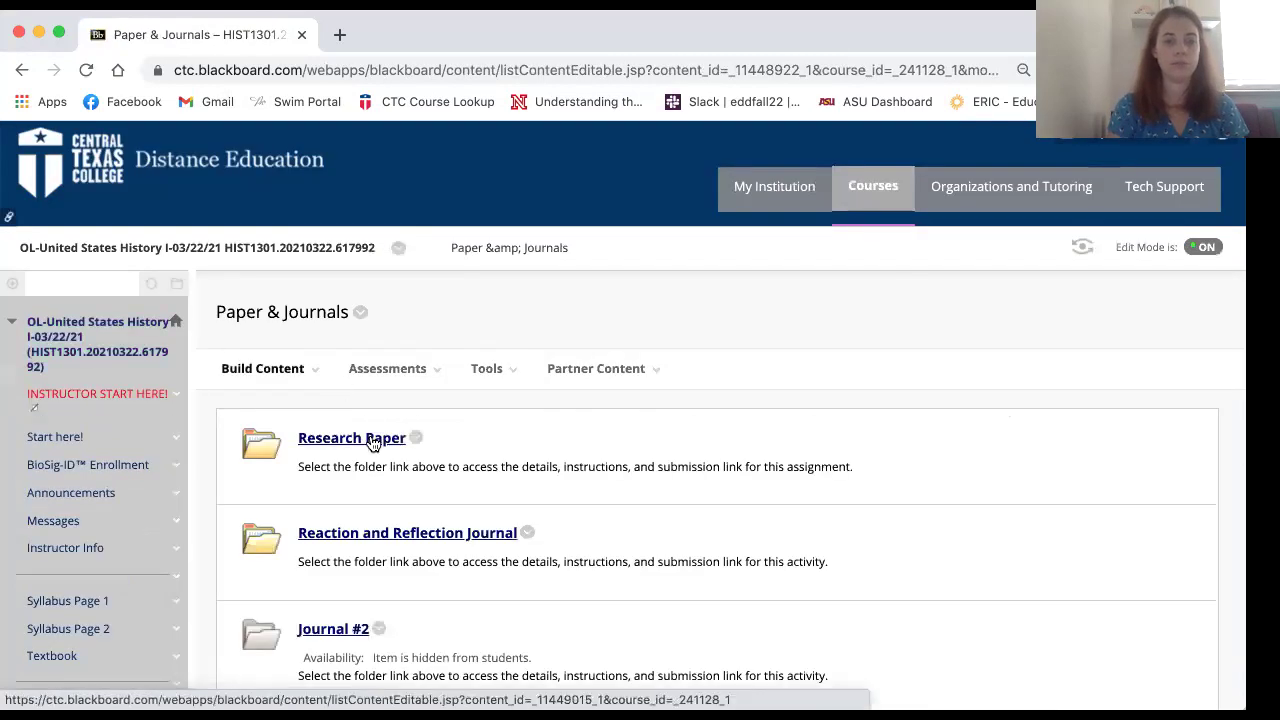
Open the Reaction and Reflection Journal folder and look over its instructions and Week 1–8 items.
click(380, 537)
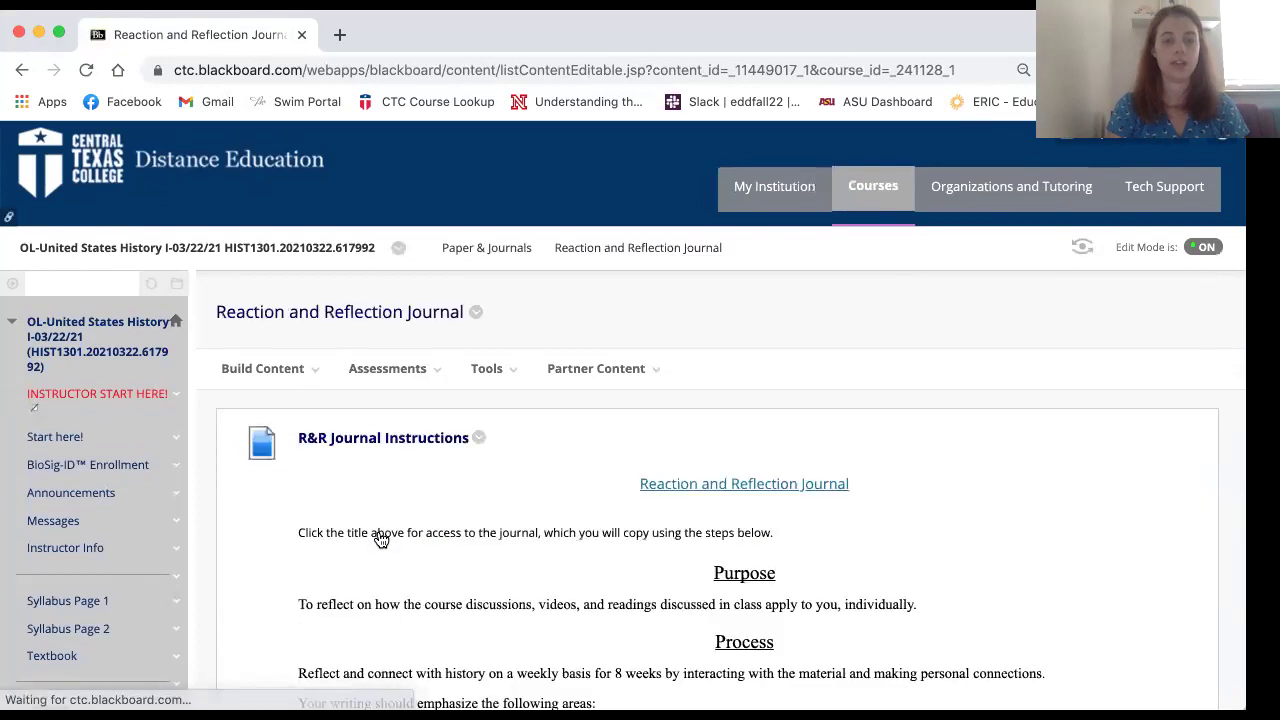
scroll(380, 537, down, 1)
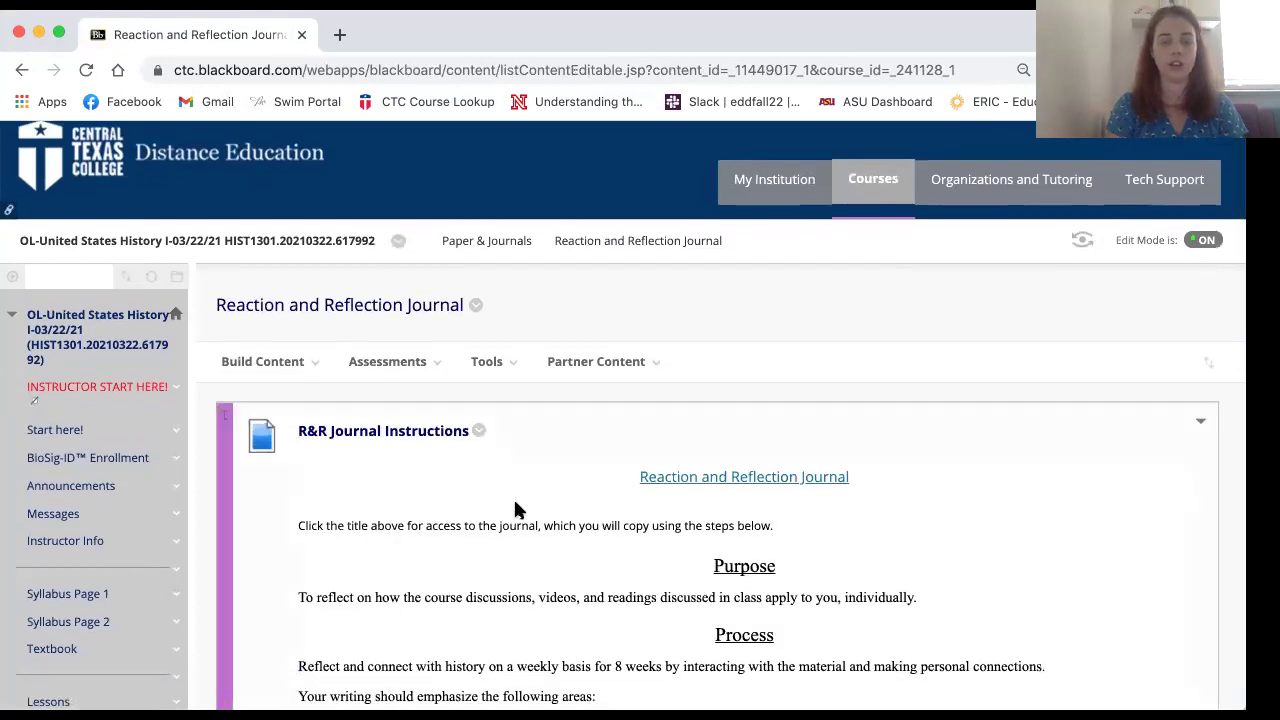
scroll(514, 502, down, 5)
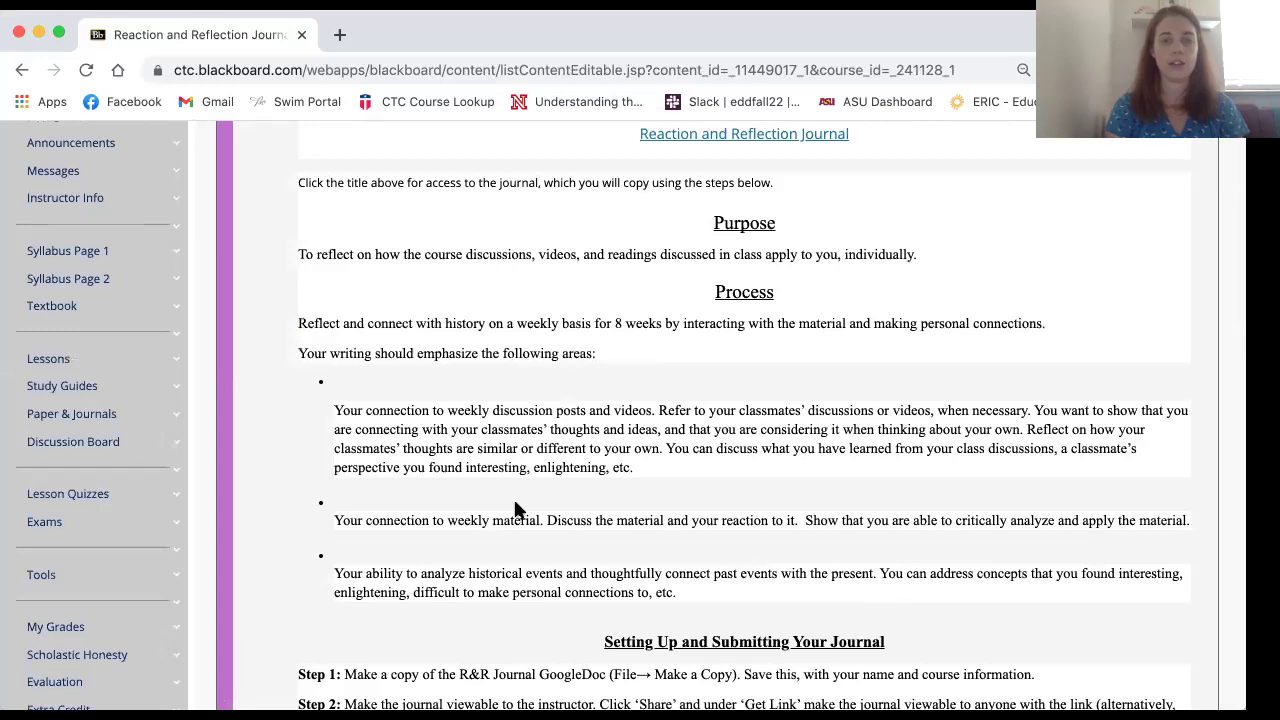
scroll(515, 505, up, 1)
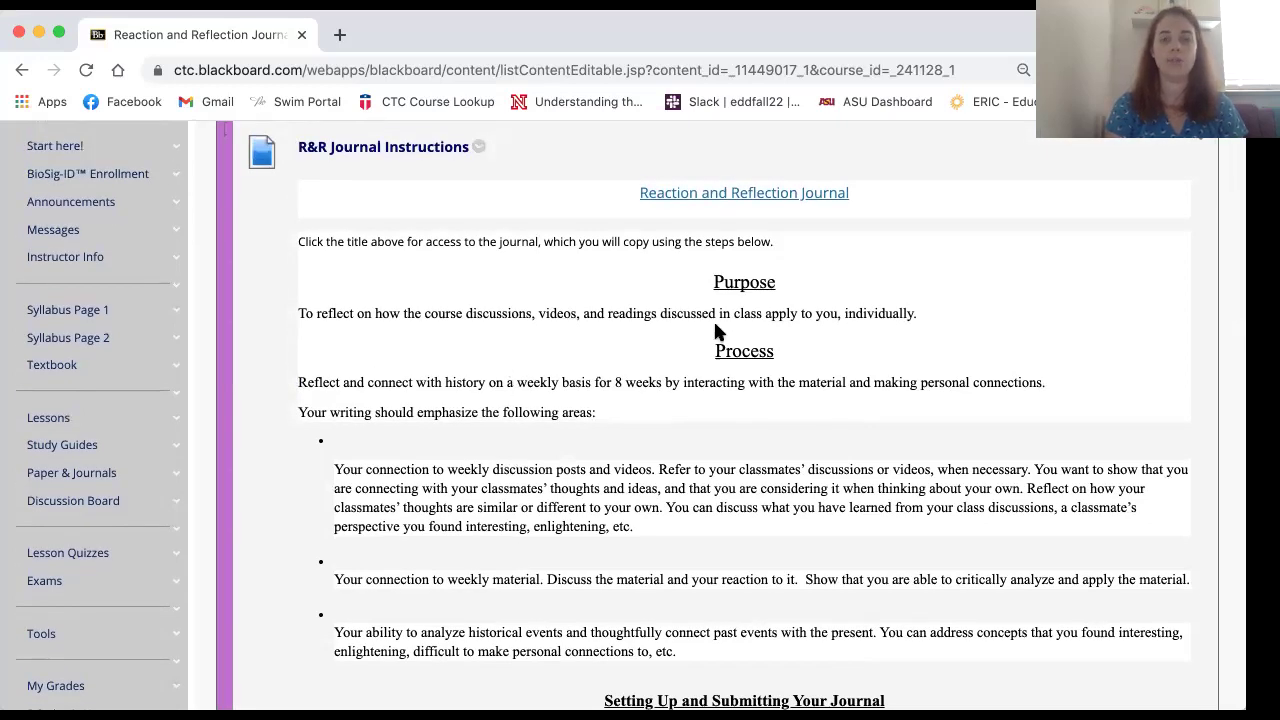
scroll(695, 413, down, 5)
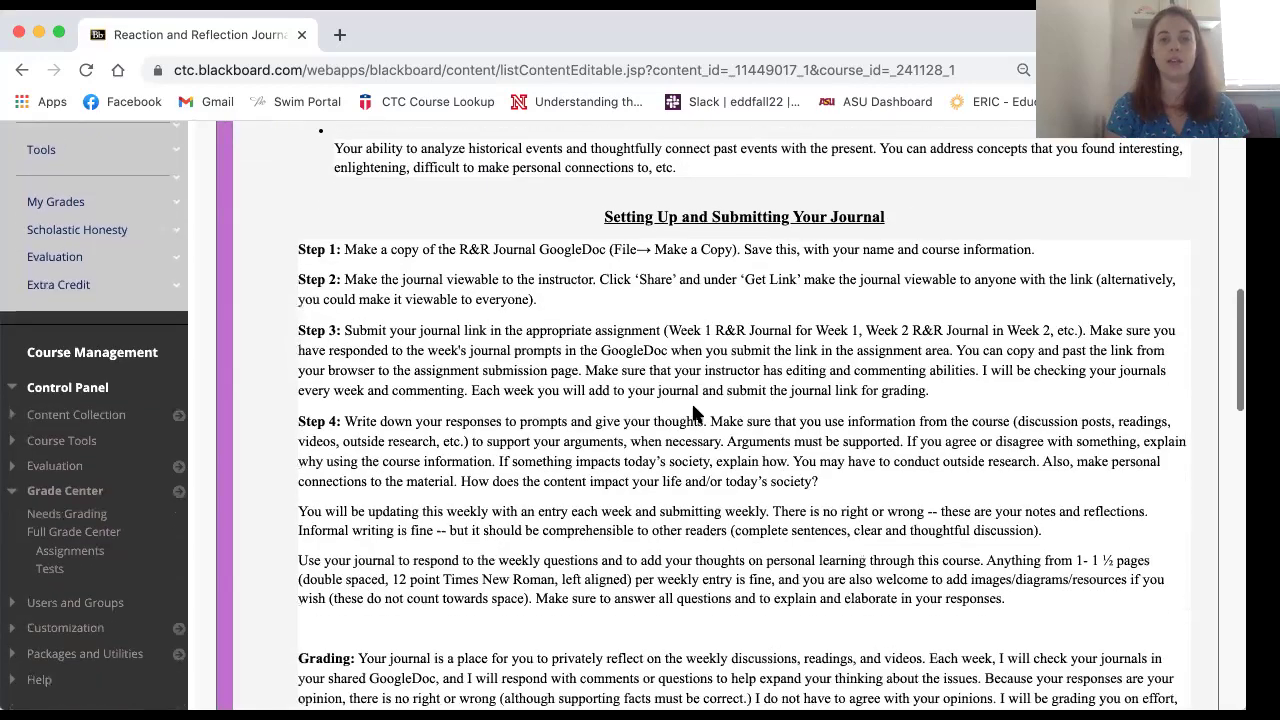
scroll(695, 413, down, 5)
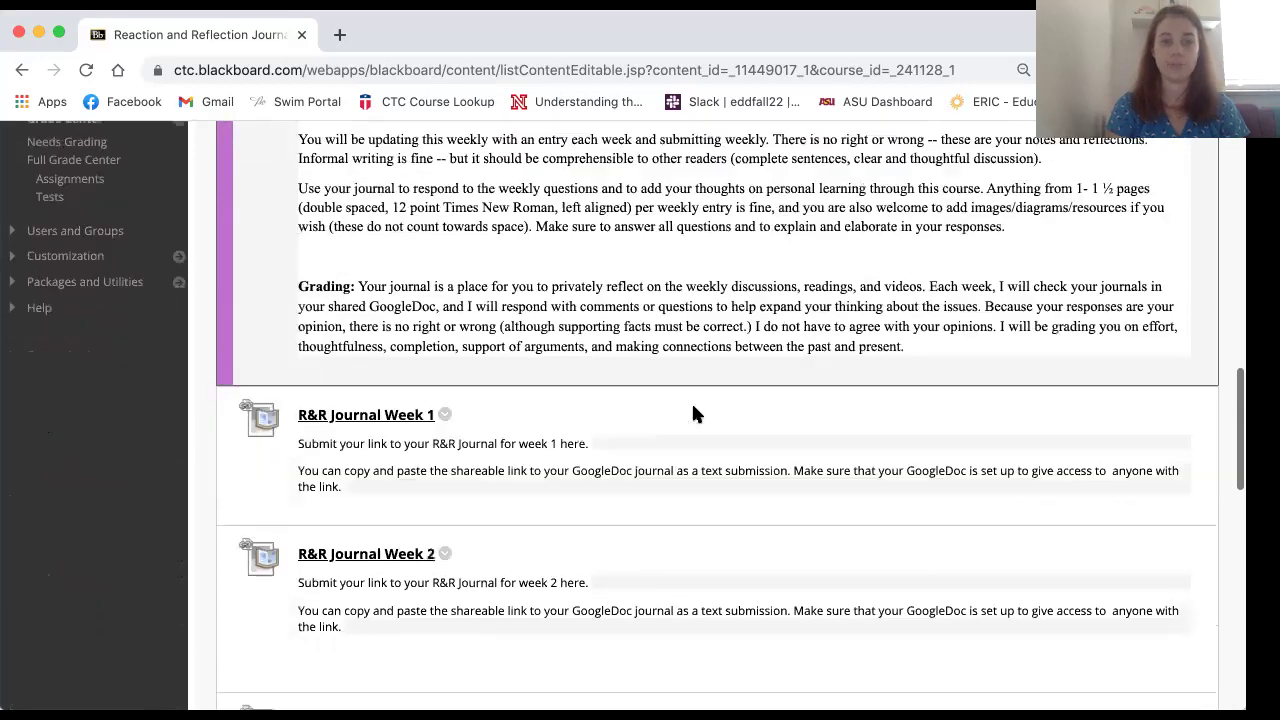
scroll(694, 407, down, 1)
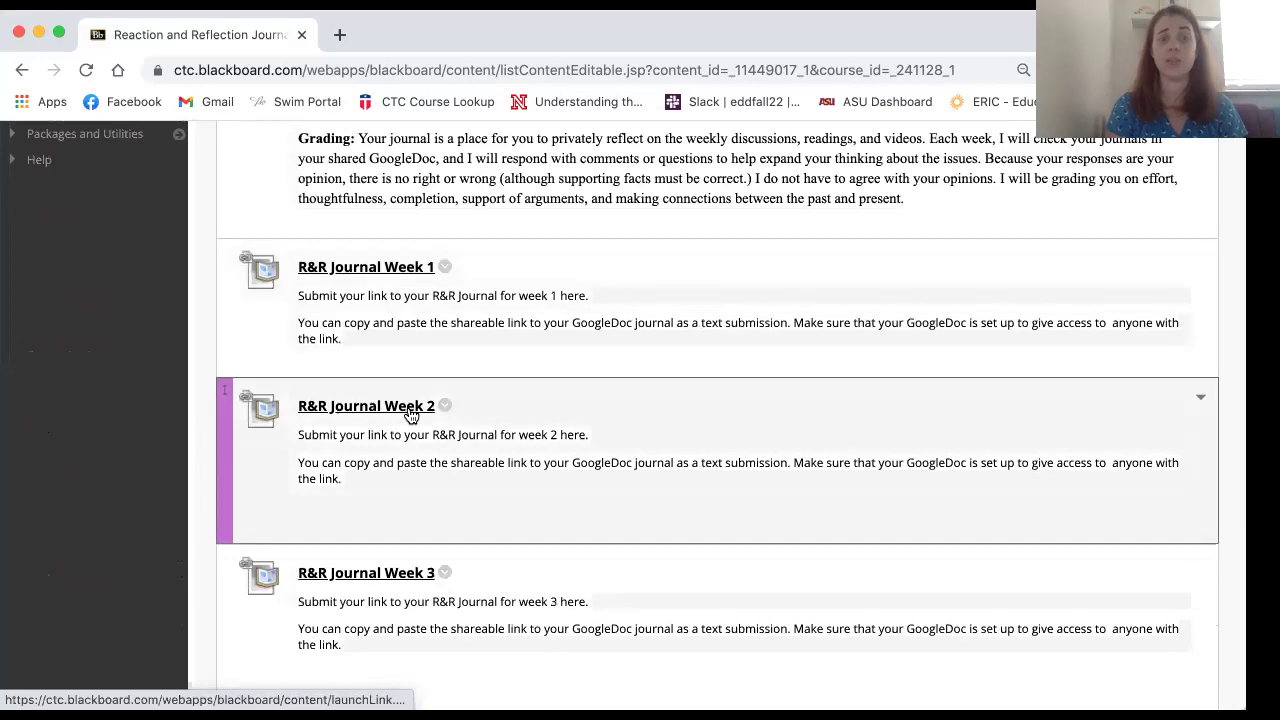
scroll(415, 552, down, 5)
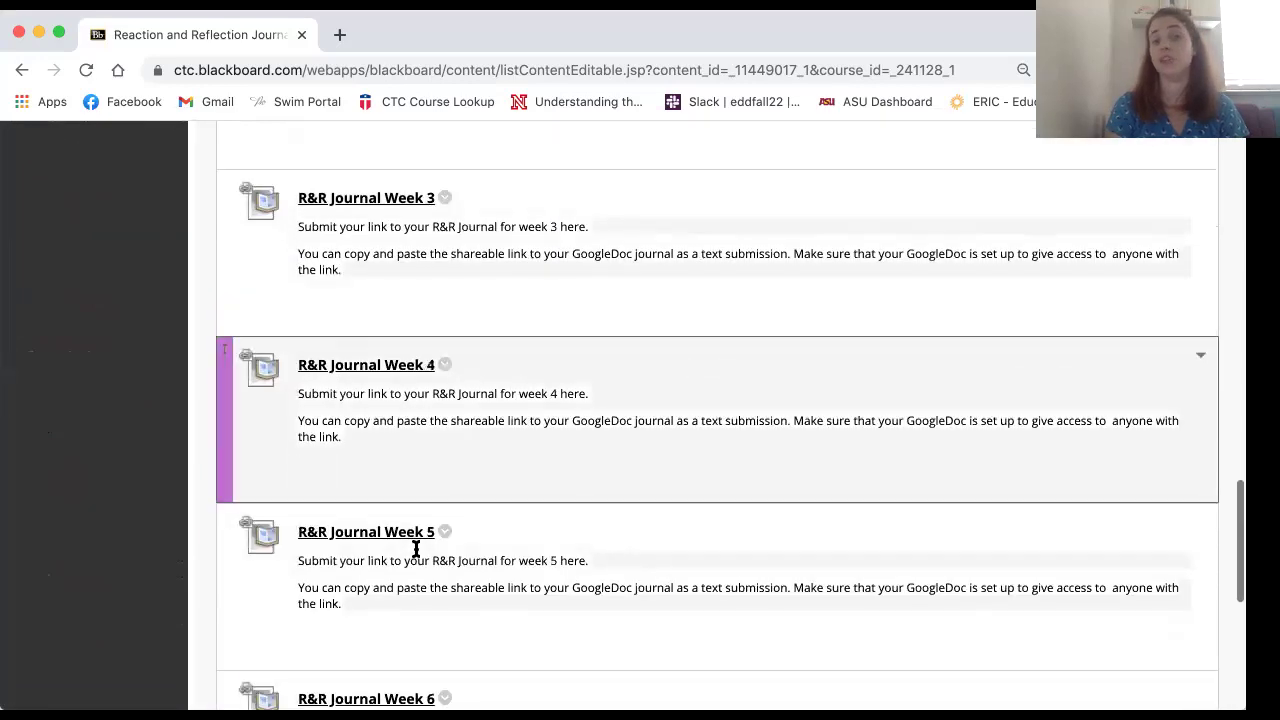
scroll(415, 550, down, 4)
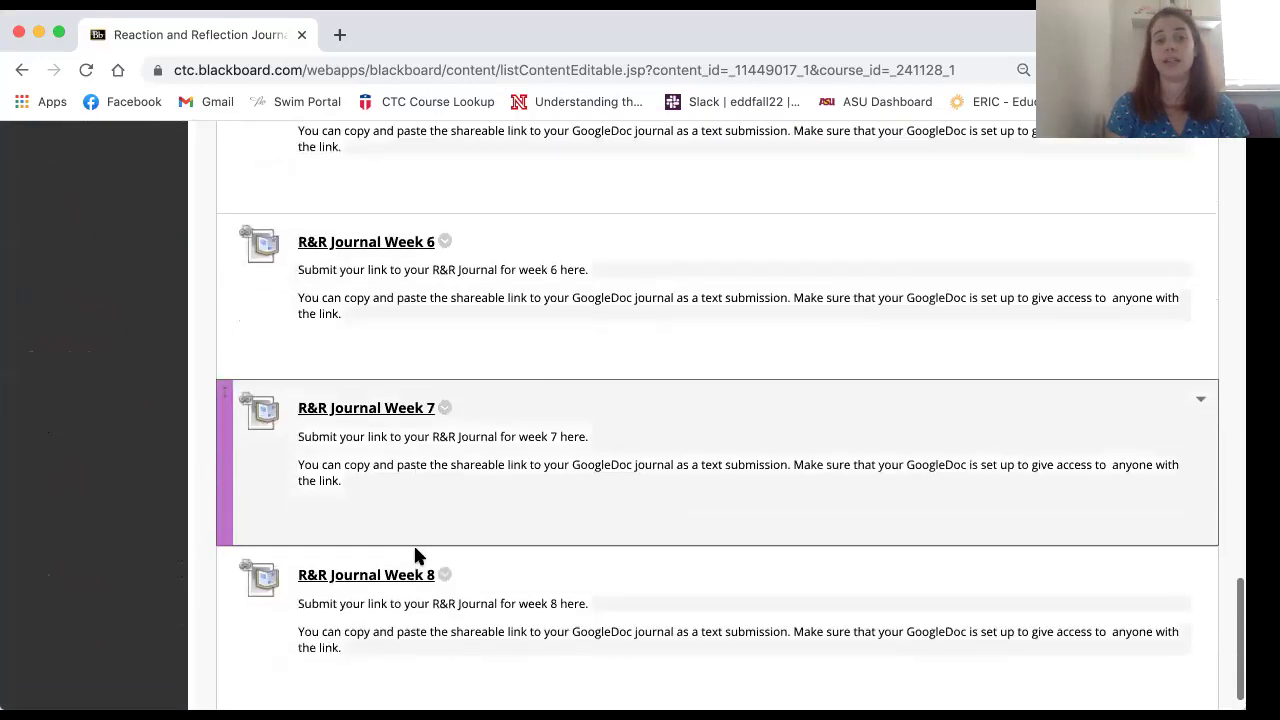
scroll(415, 550, up, 15)
scroll(415, 552, up, 10)
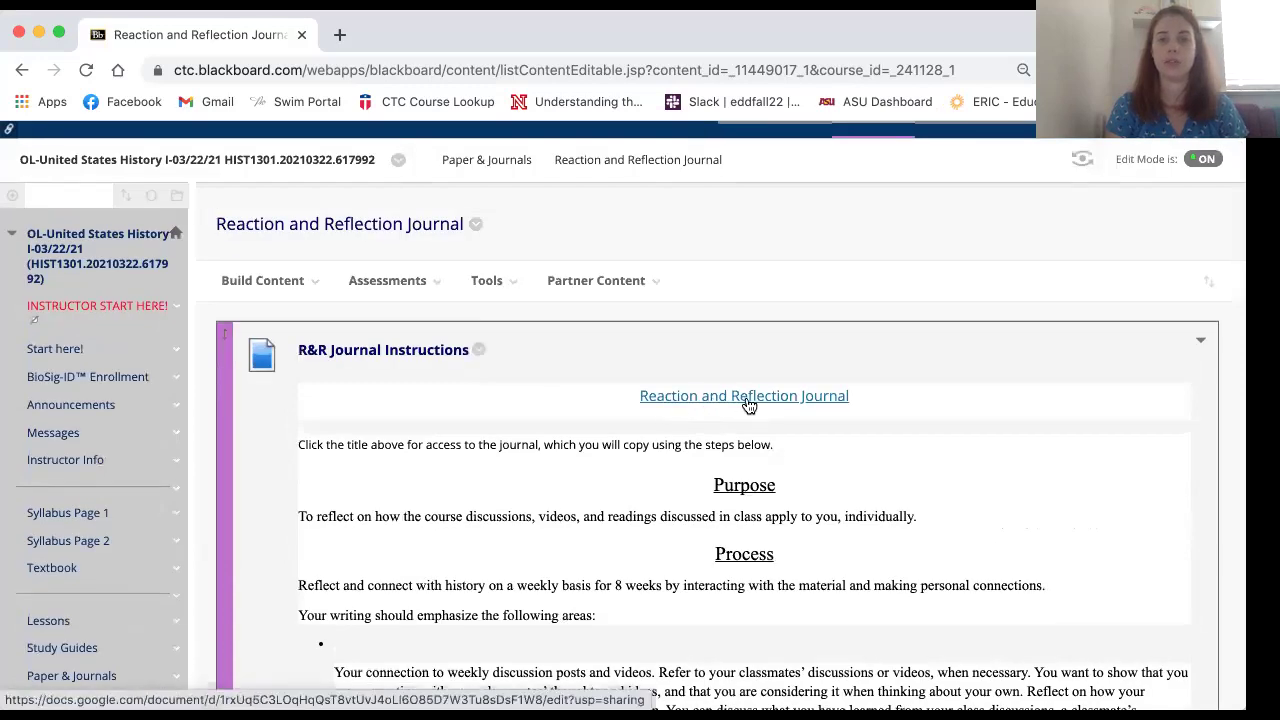
Open the HIST 1301 journal Google Doc and bring Step 4 and the Grading paragraph into view.
click(749, 404)
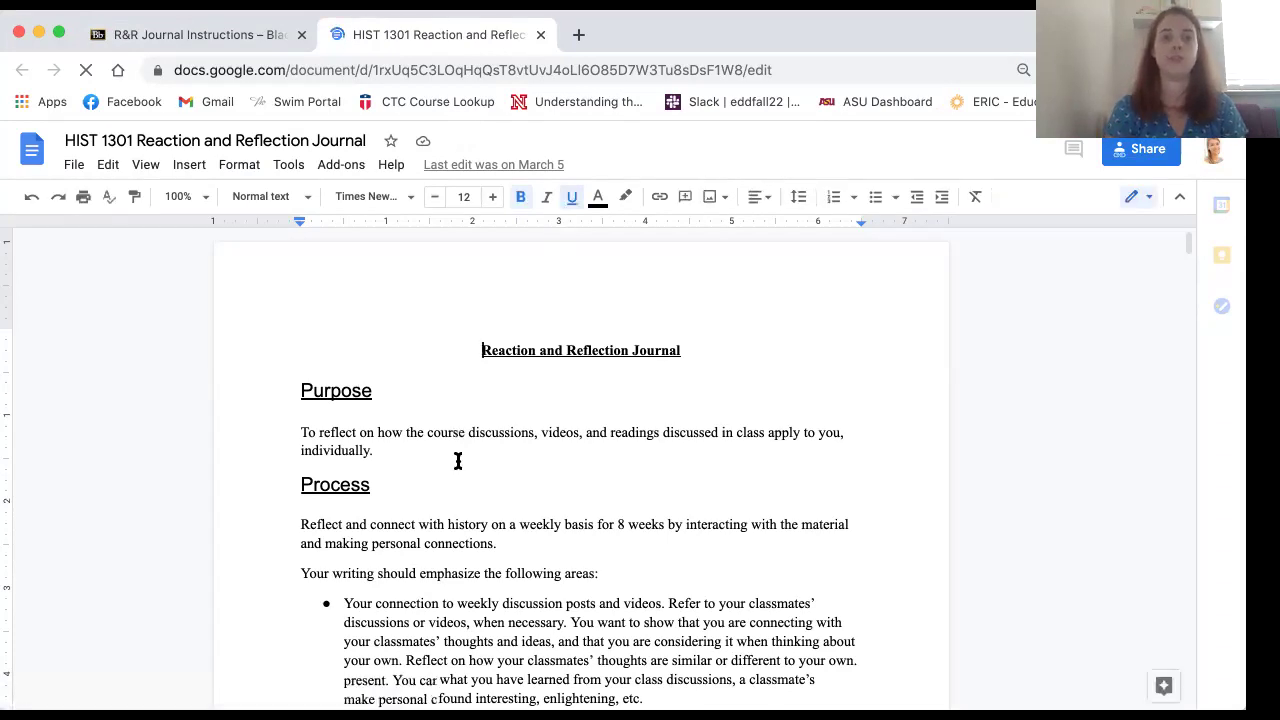
scroll(404, 440, down, 2)
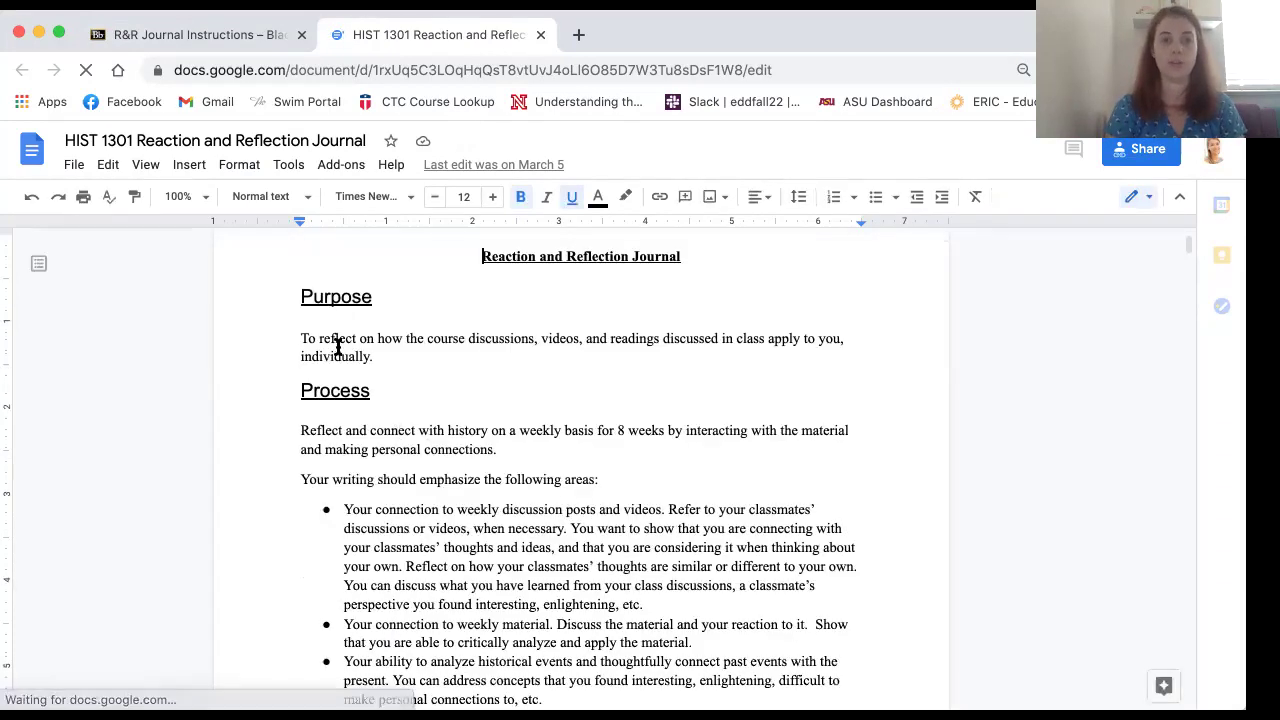
scroll(338, 347, down, 3)
scroll(338, 347, down, 10)
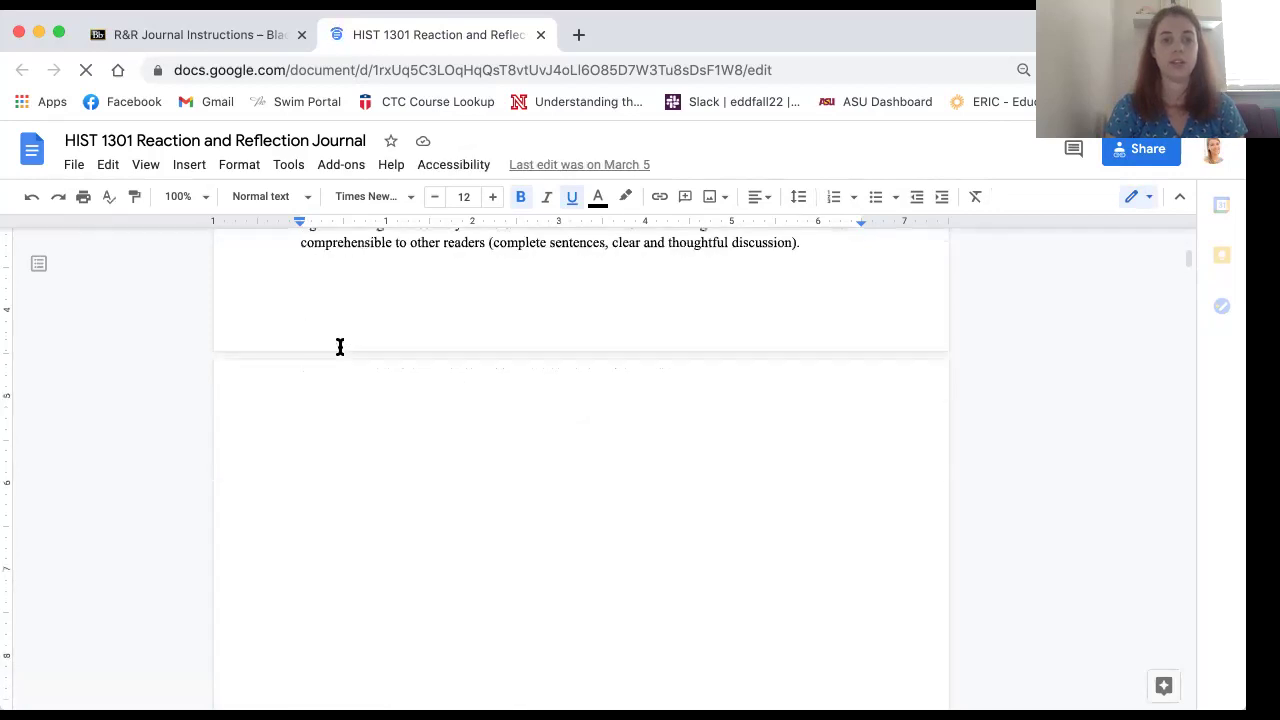
scroll(340, 347, down, 3)
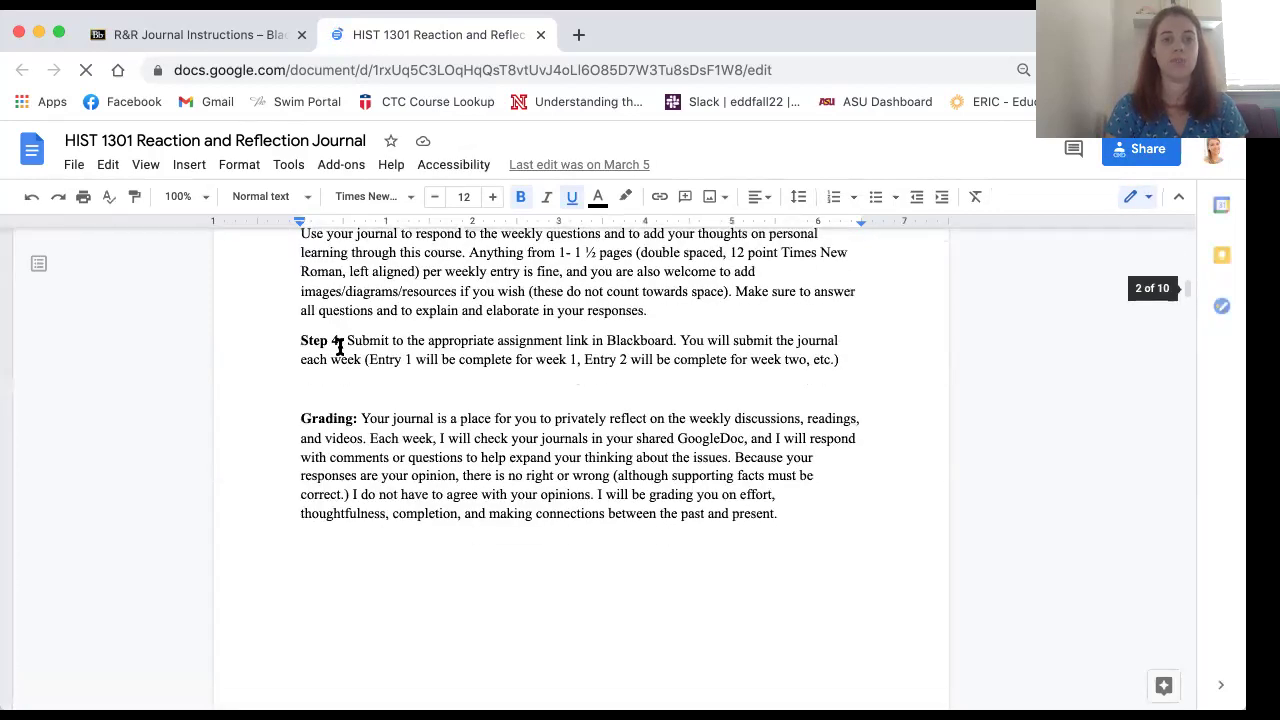
scroll(344, 404, down, 4)
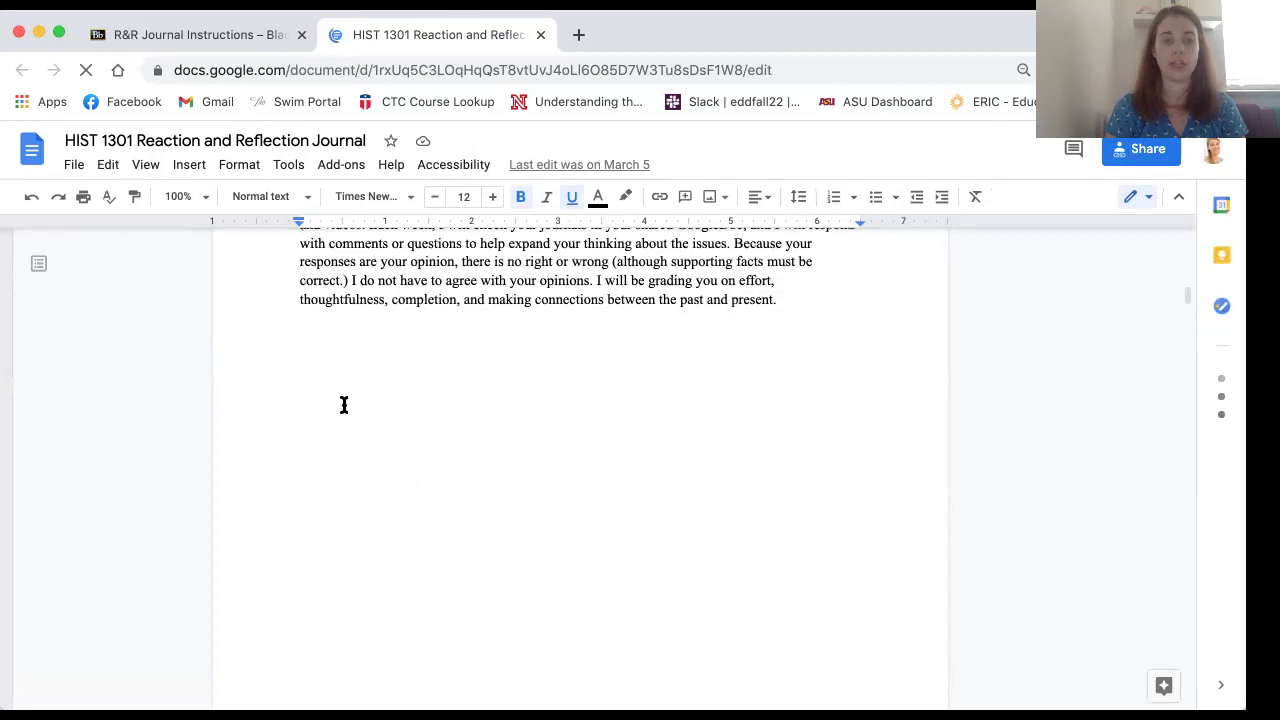
scroll(344, 404, up, 3)
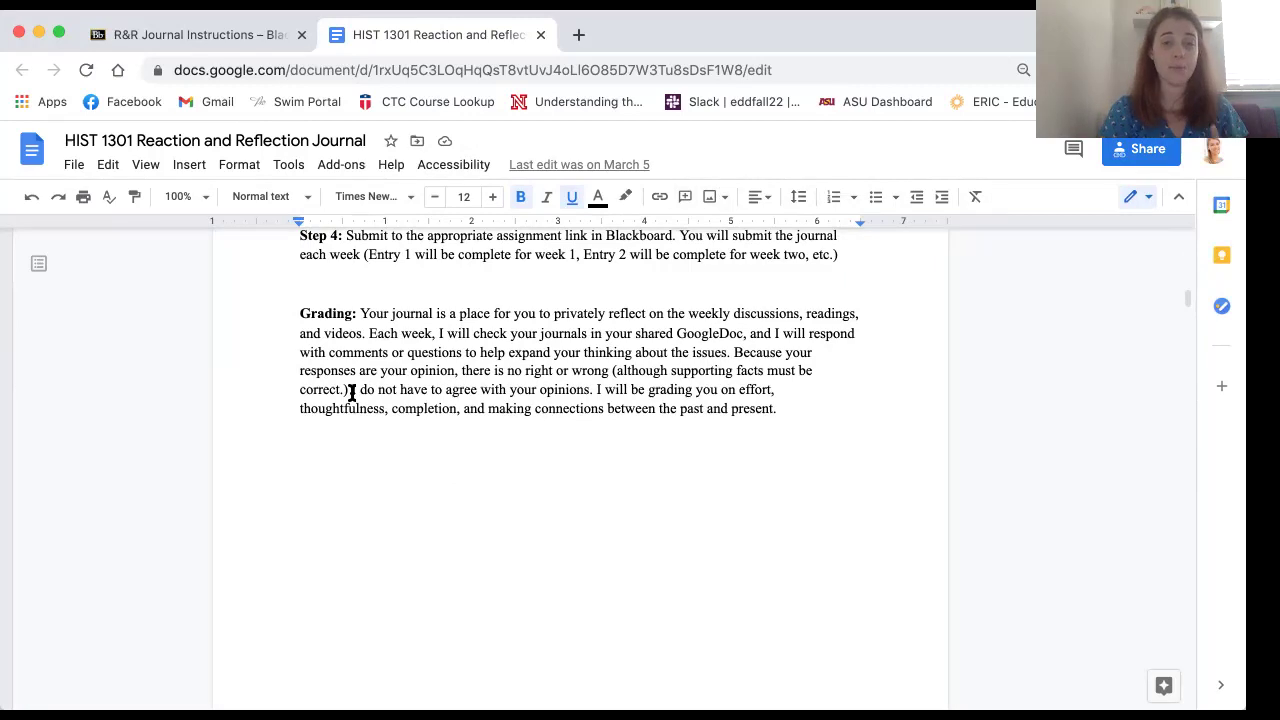
drag(352, 392, 590, 393)
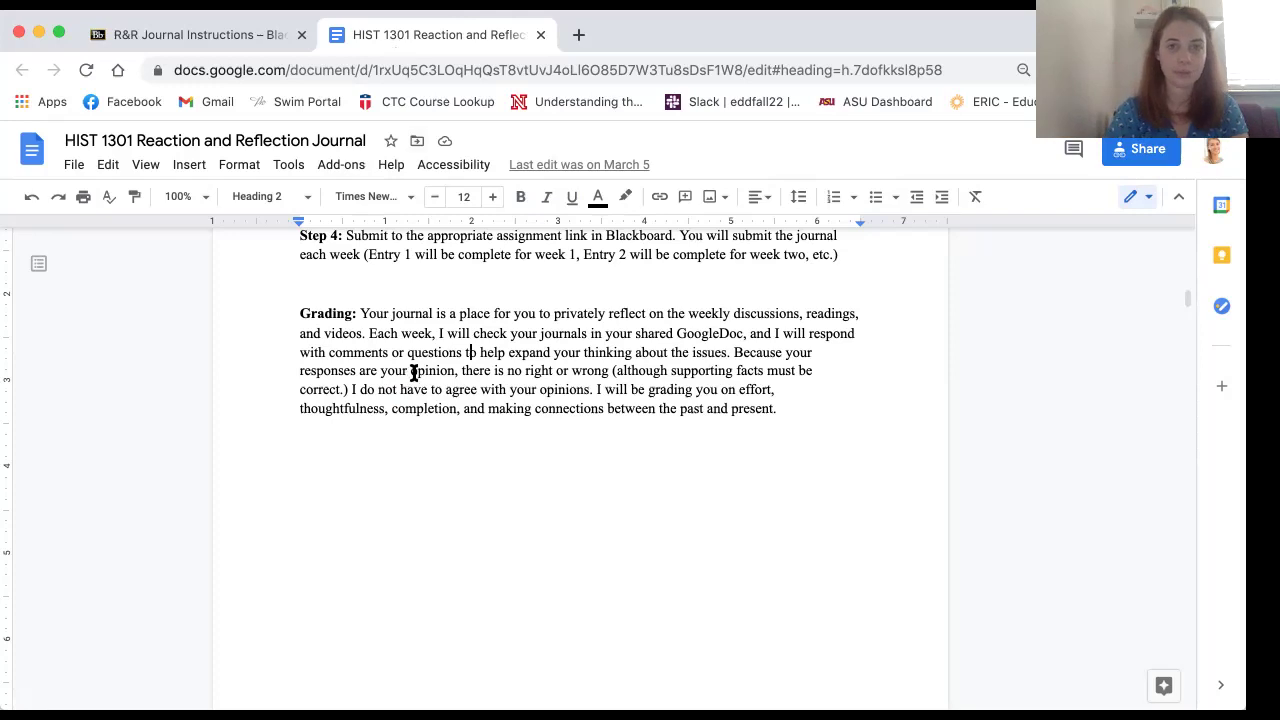
Scroll through the journal's weekly prompt sections.
scroll(640, 329, up, 10)
scroll(640, 329, up, 2)
scroll(640, 329, down, 9)
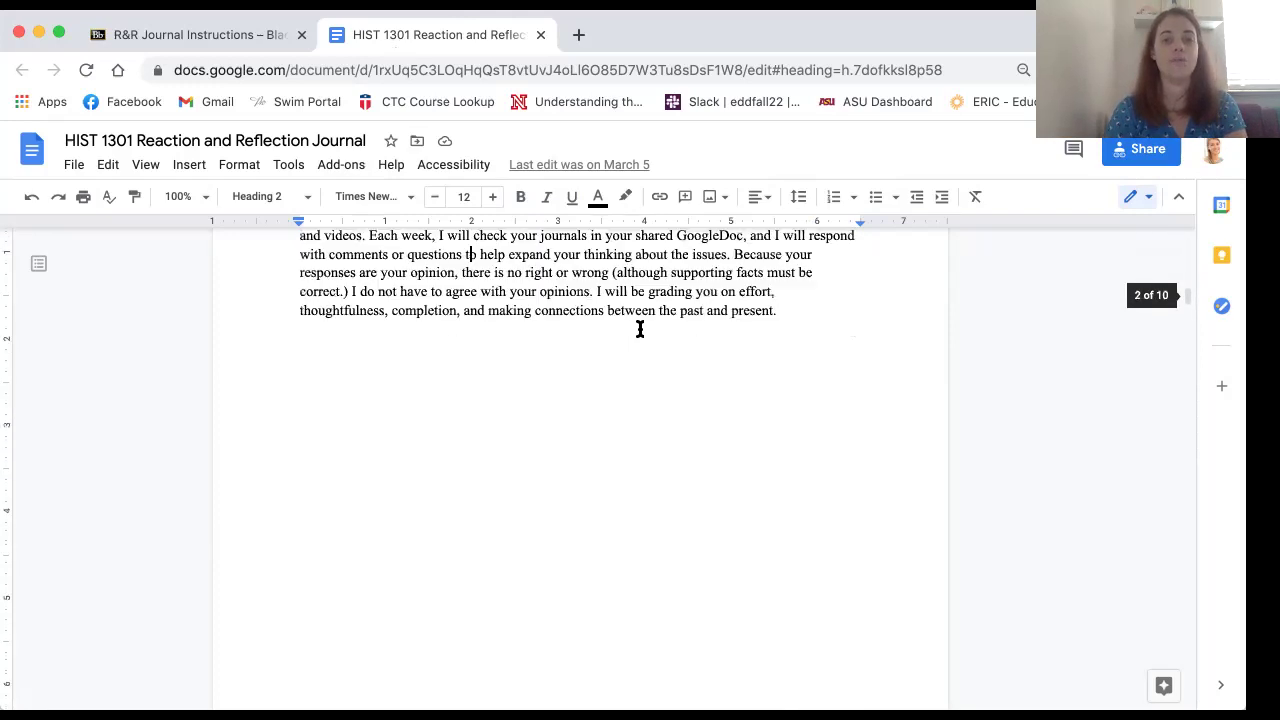
scroll(640, 329, down, 1)
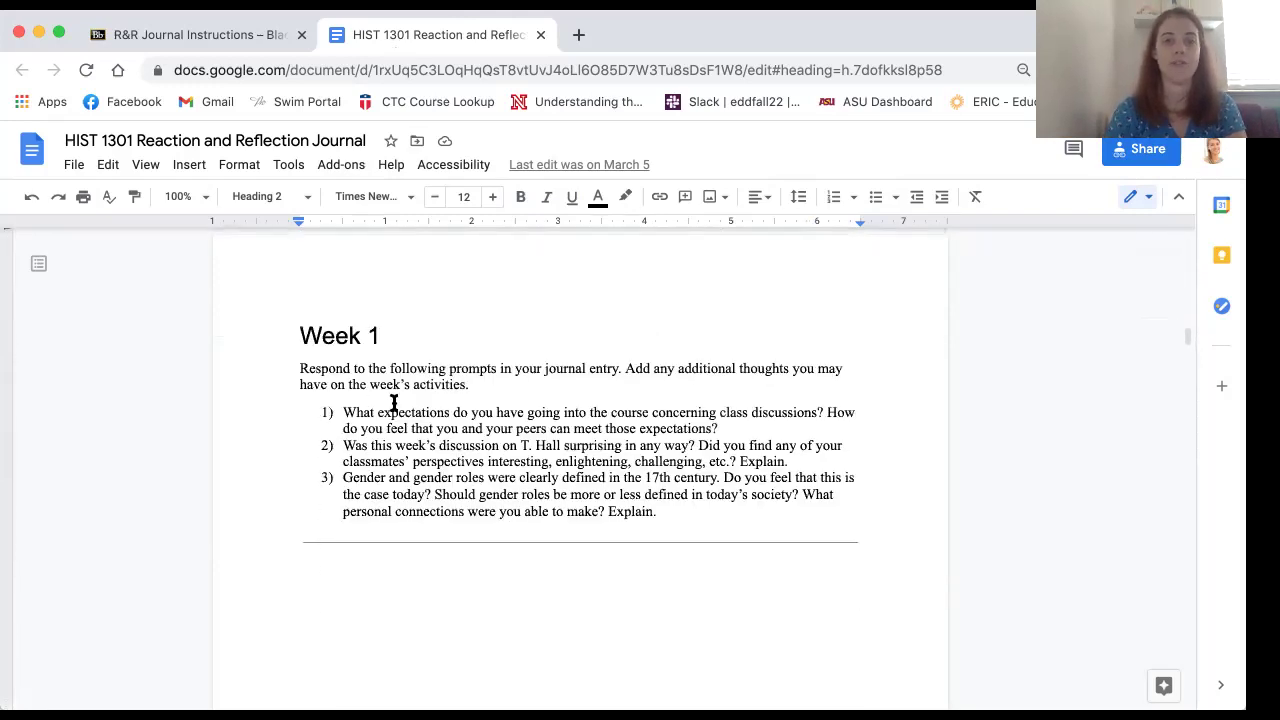
scroll(543, 491, down, 10)
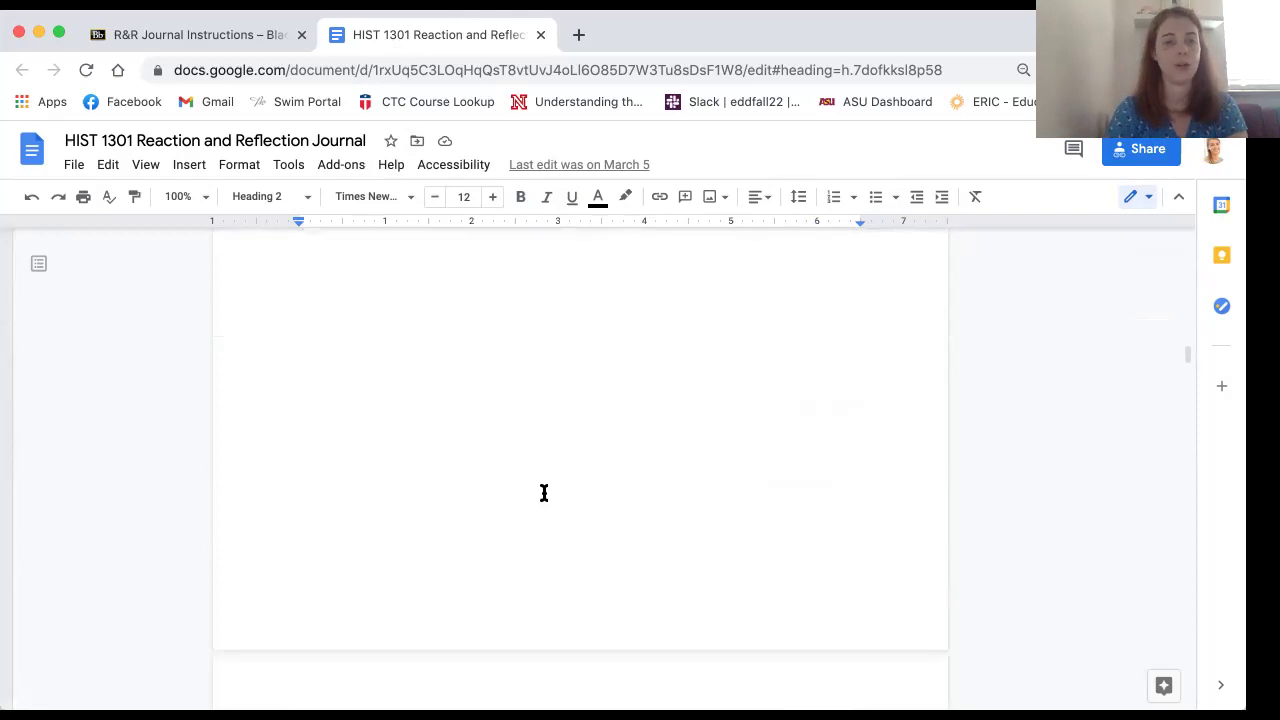
scroll(543, 491, down, 15)
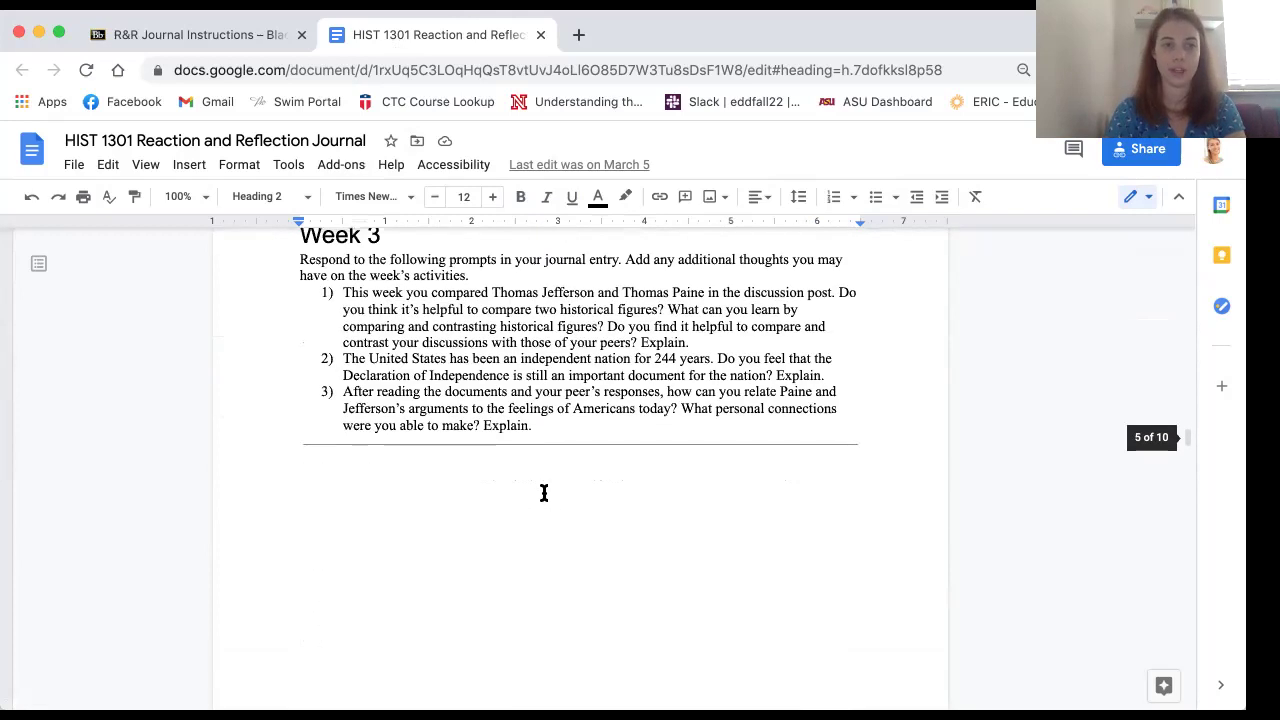
scroll(531, 526, up, 18)
scroll(498, 541, up, 10)
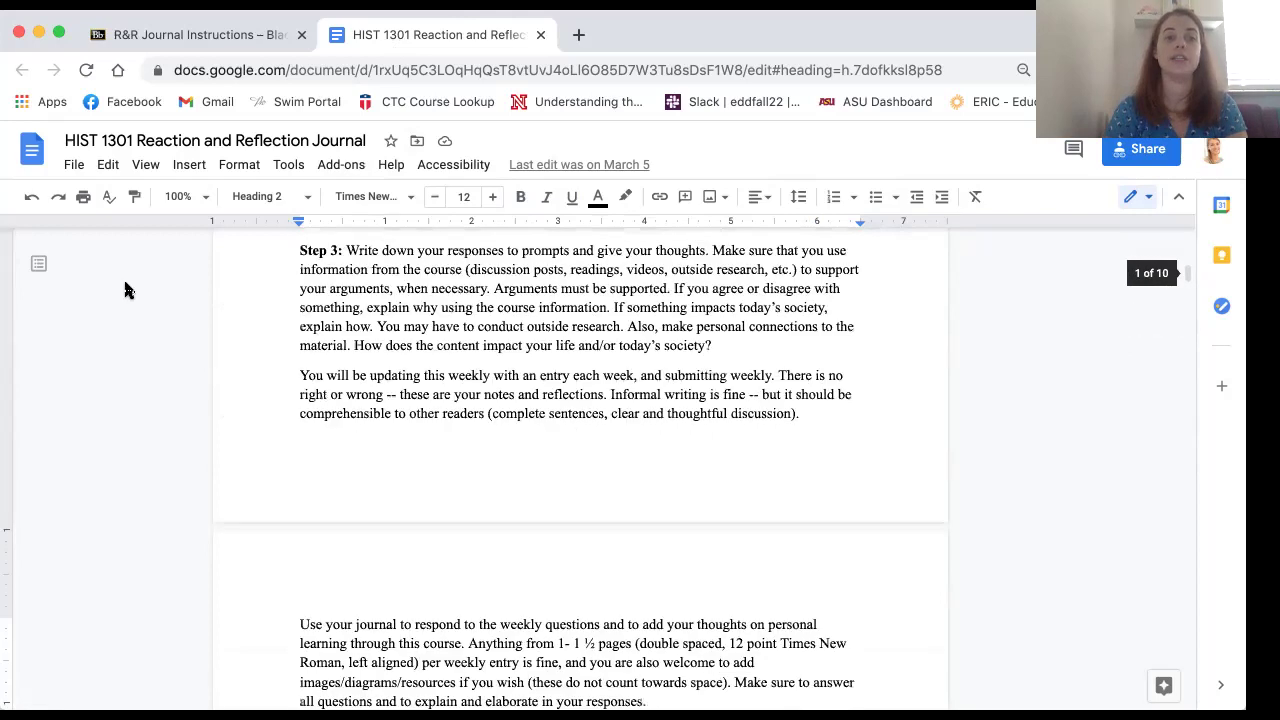
Use the document outline to visit Weeks 1–3, then Process, ending at Purpose.
click(39, 265)
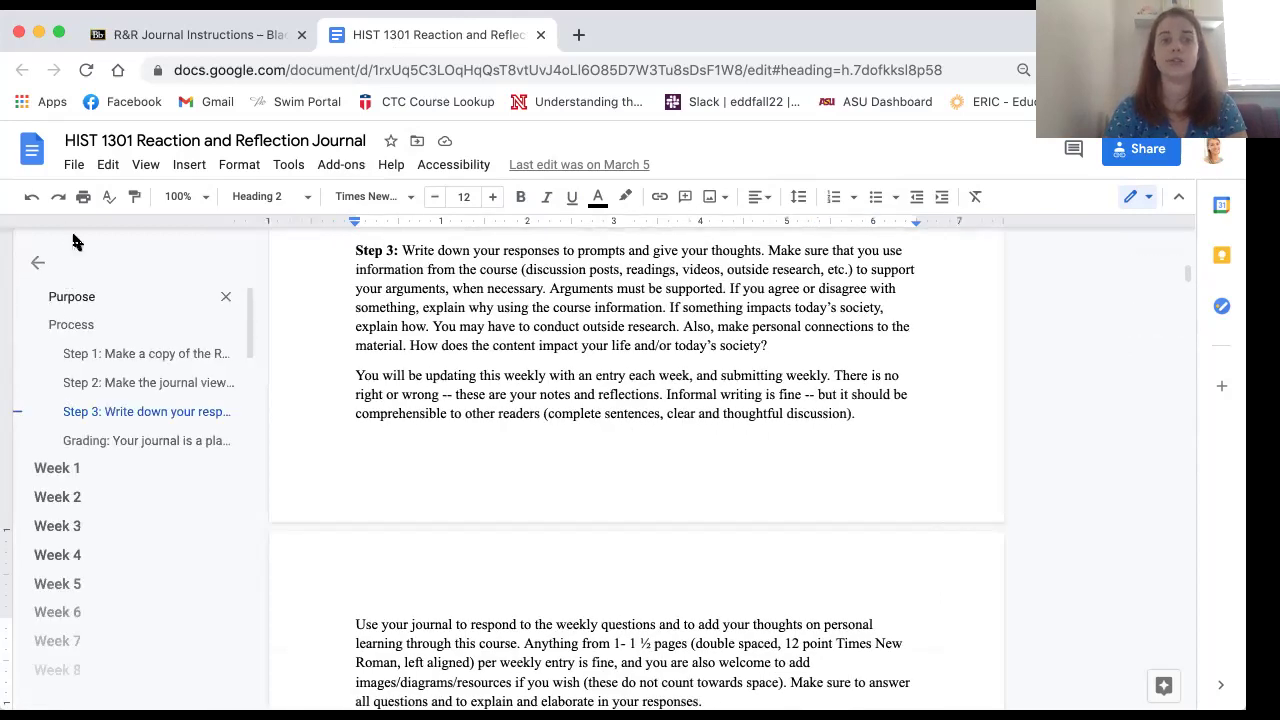
click(64, 470)
click(64, 476)
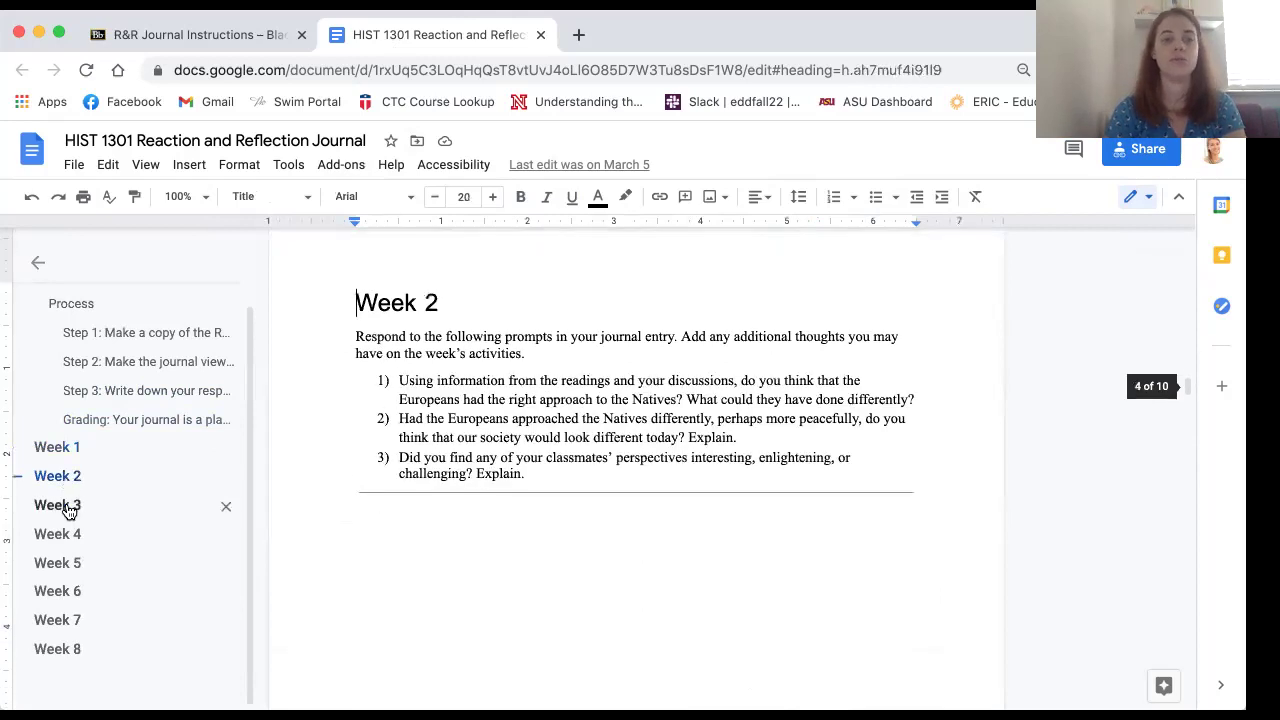
click(66, 506)
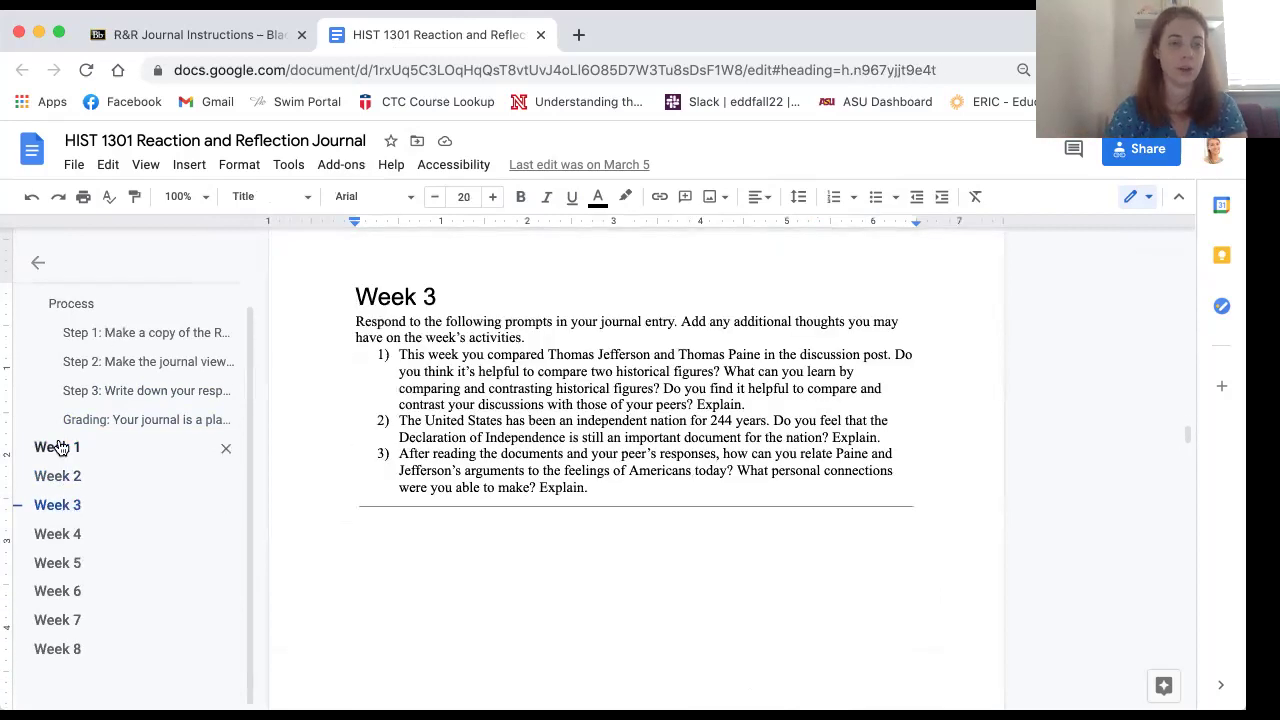
scroll(84, 330, up, 1)
click(72, 325)
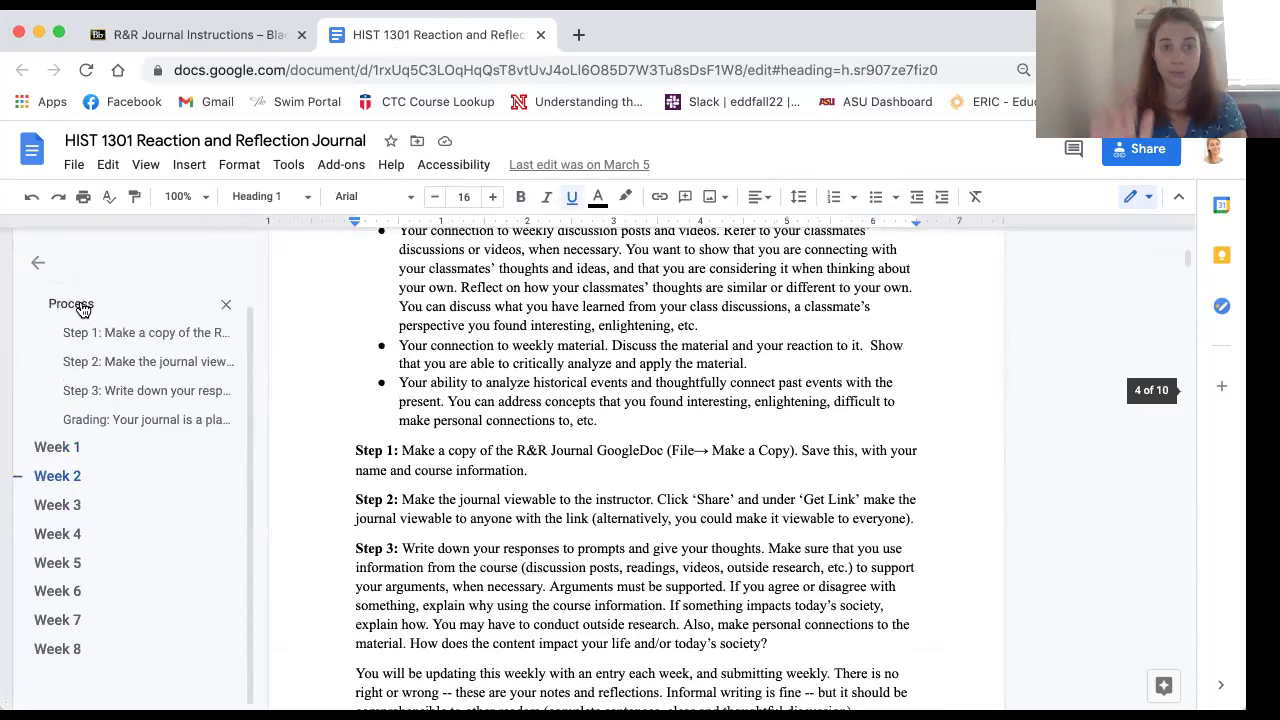
click(72, 300)
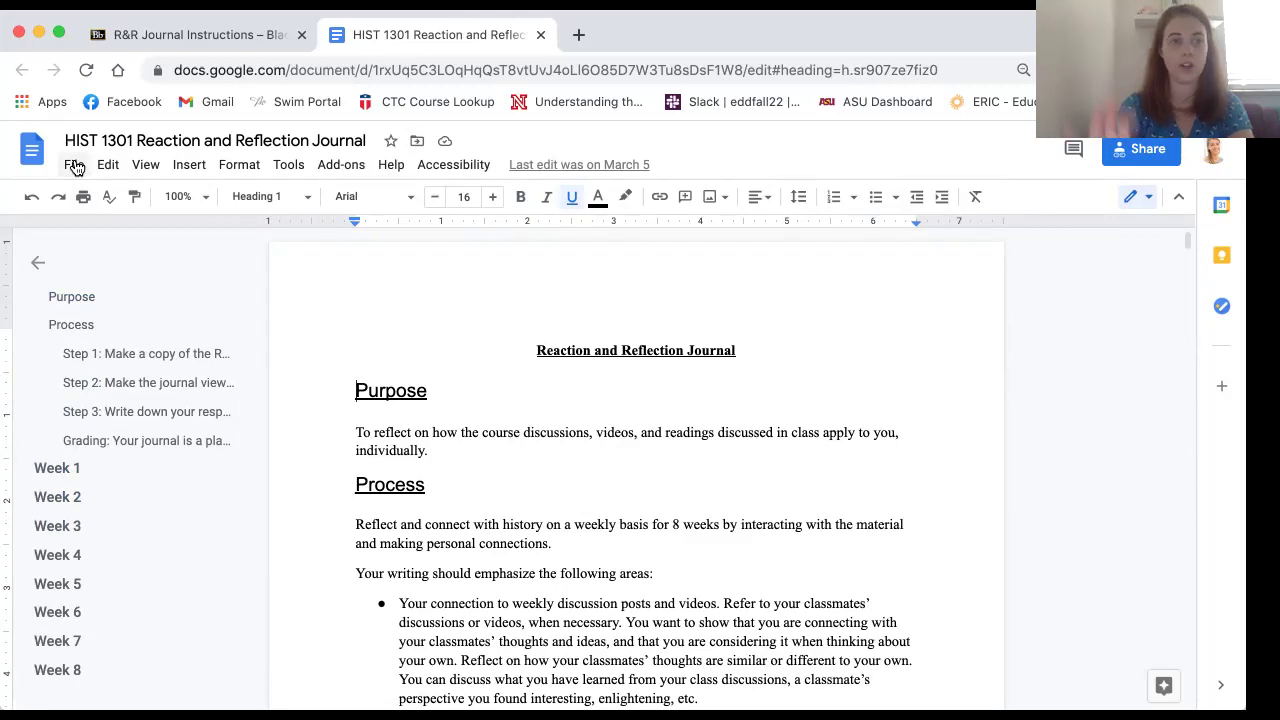
Make a copy named 'Last Name, First HIST 1301 Reaction and Reflection Journal' with File > Make a copy.
click(75, 165)
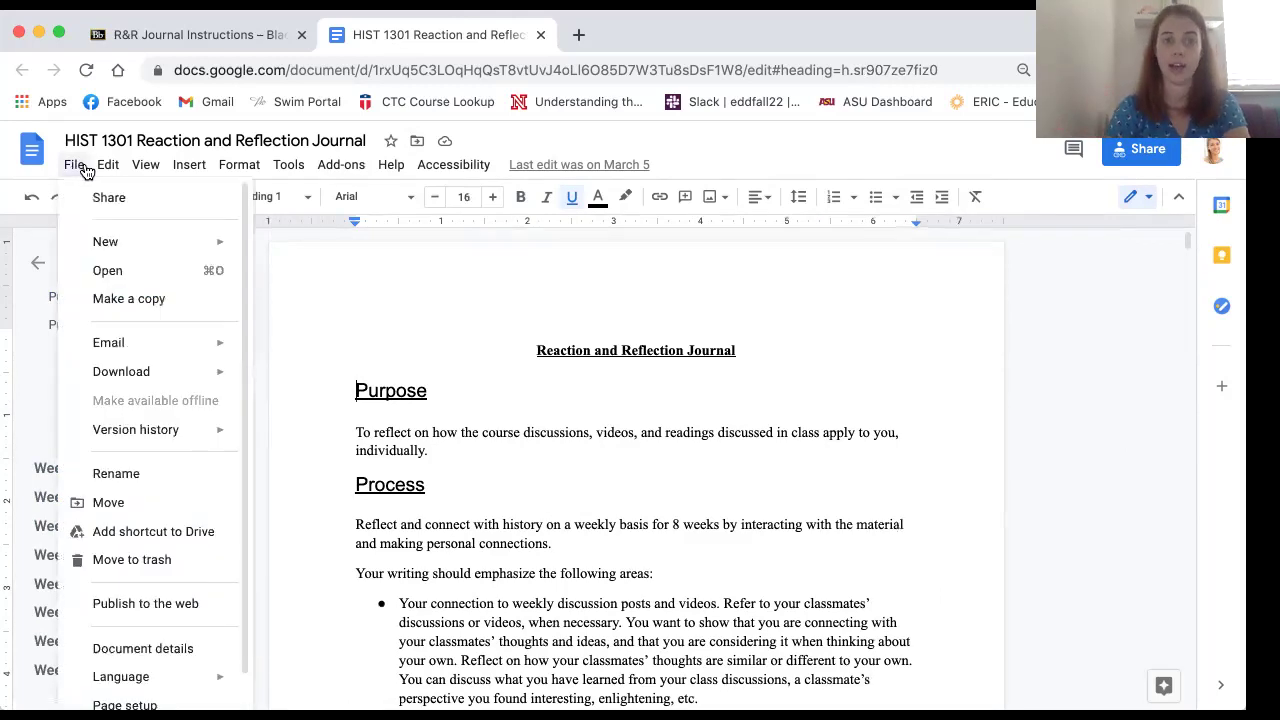
mouse_move(108, 165)
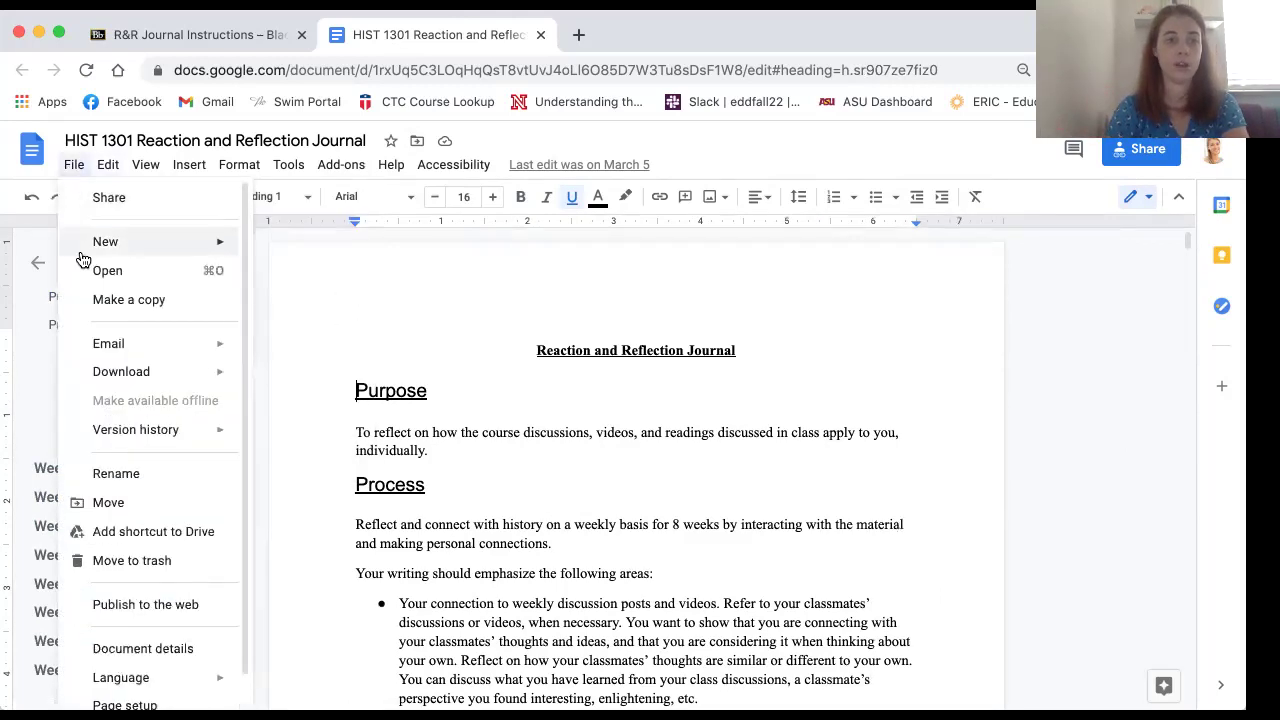
click(97, 300)
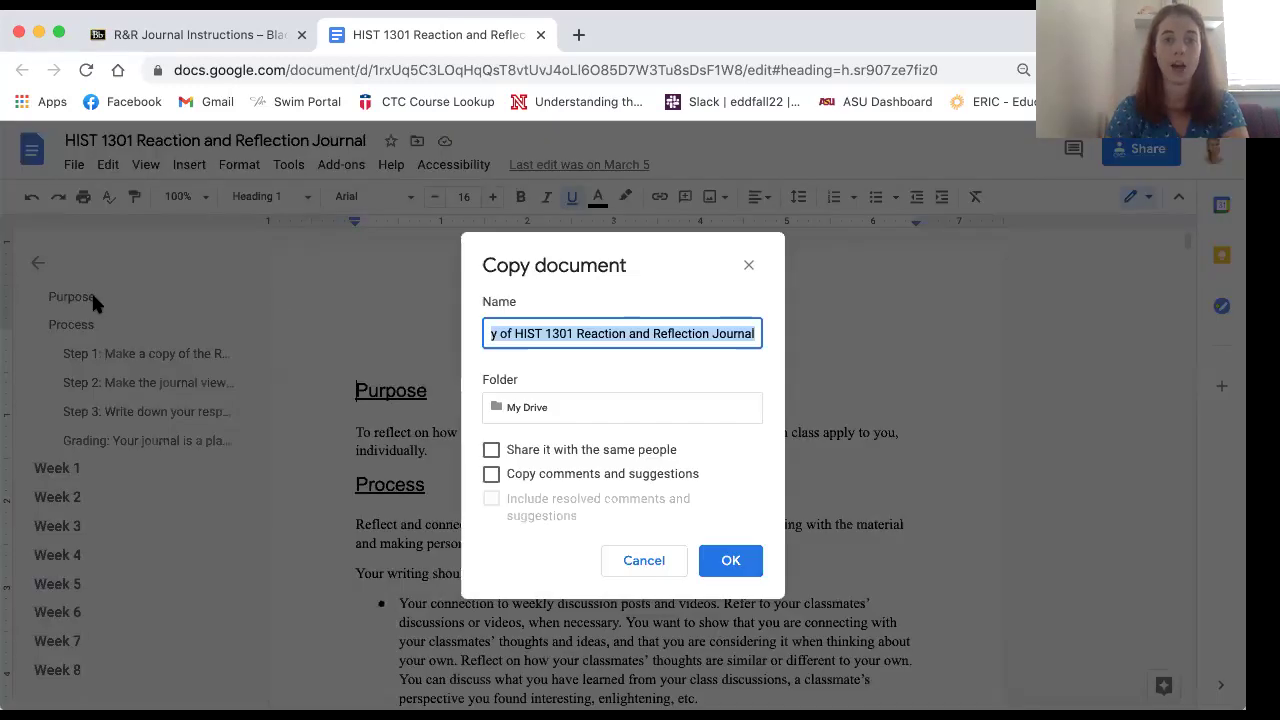
click(510, 333)
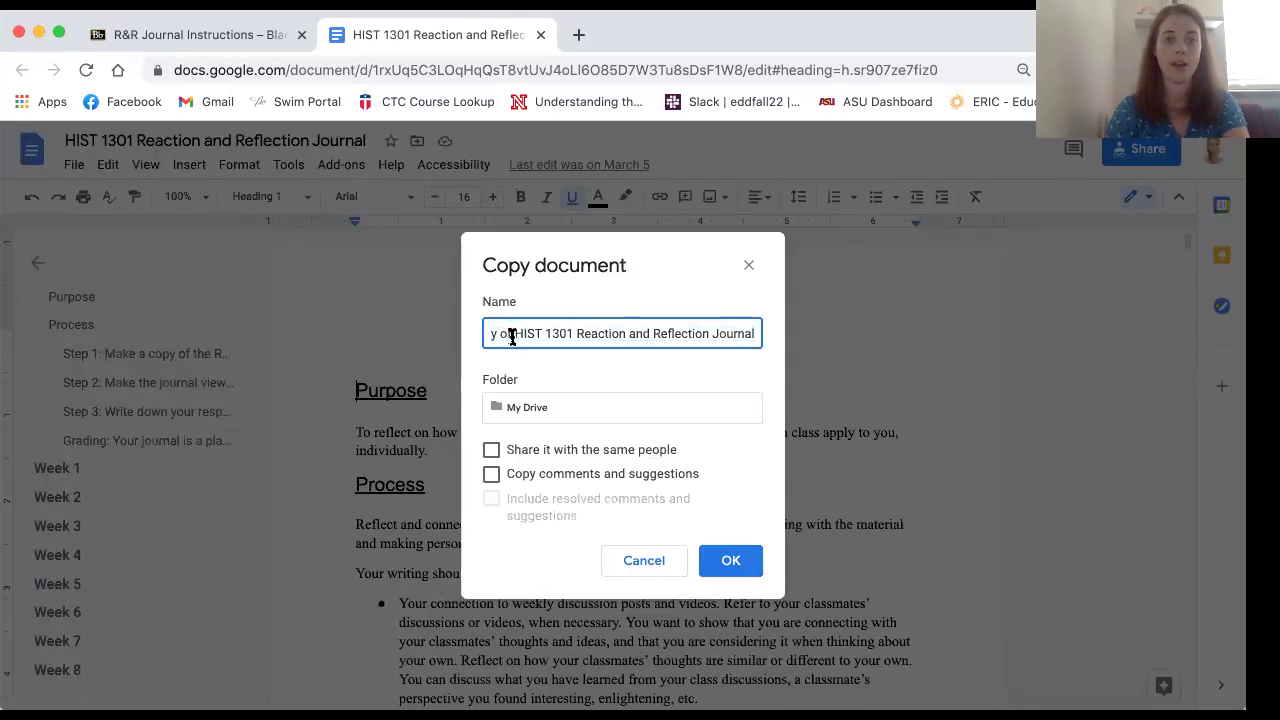
drag(512, 338, 401, 344)
key(BackSpace)
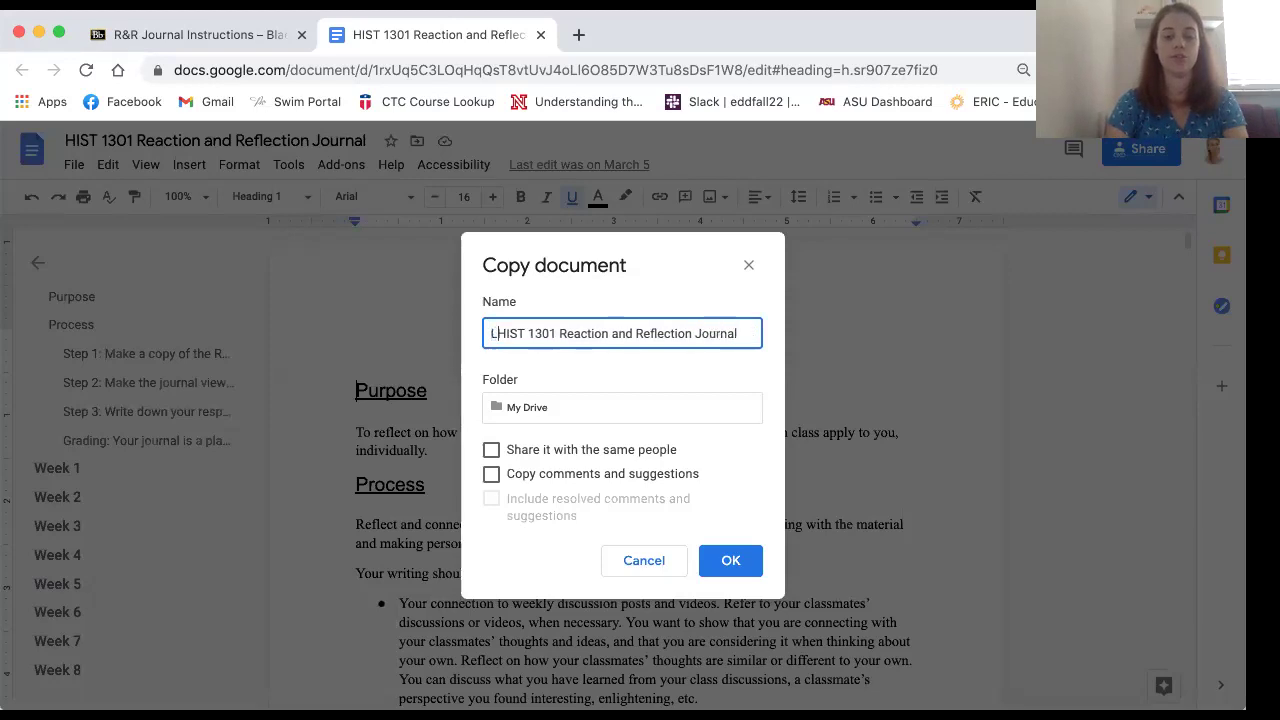
text(Last Name, Fir)
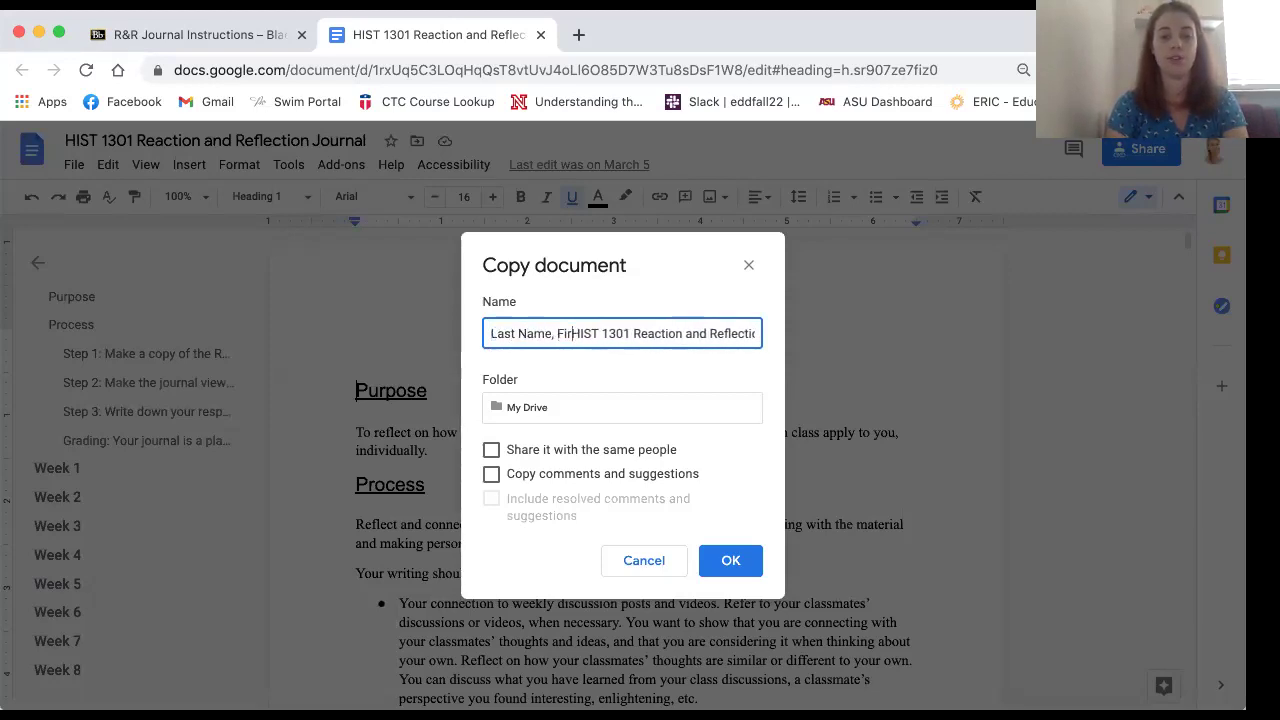
text(st)
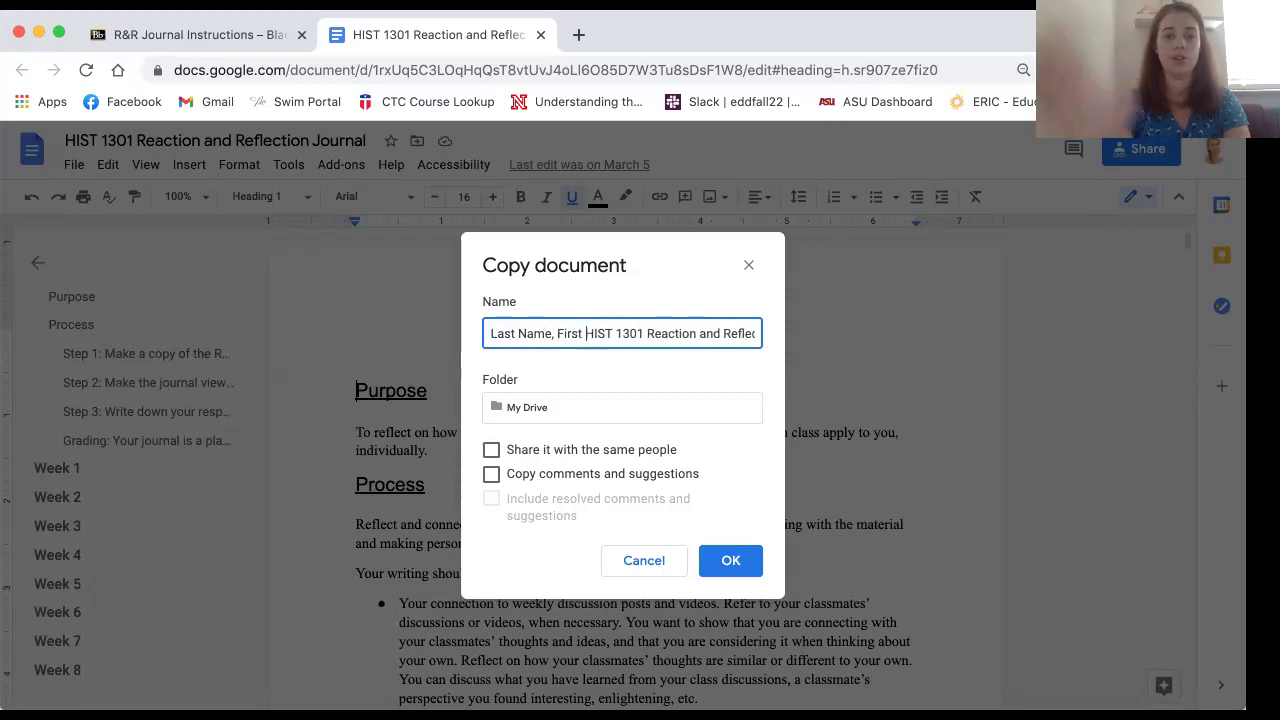
click(737, 561)
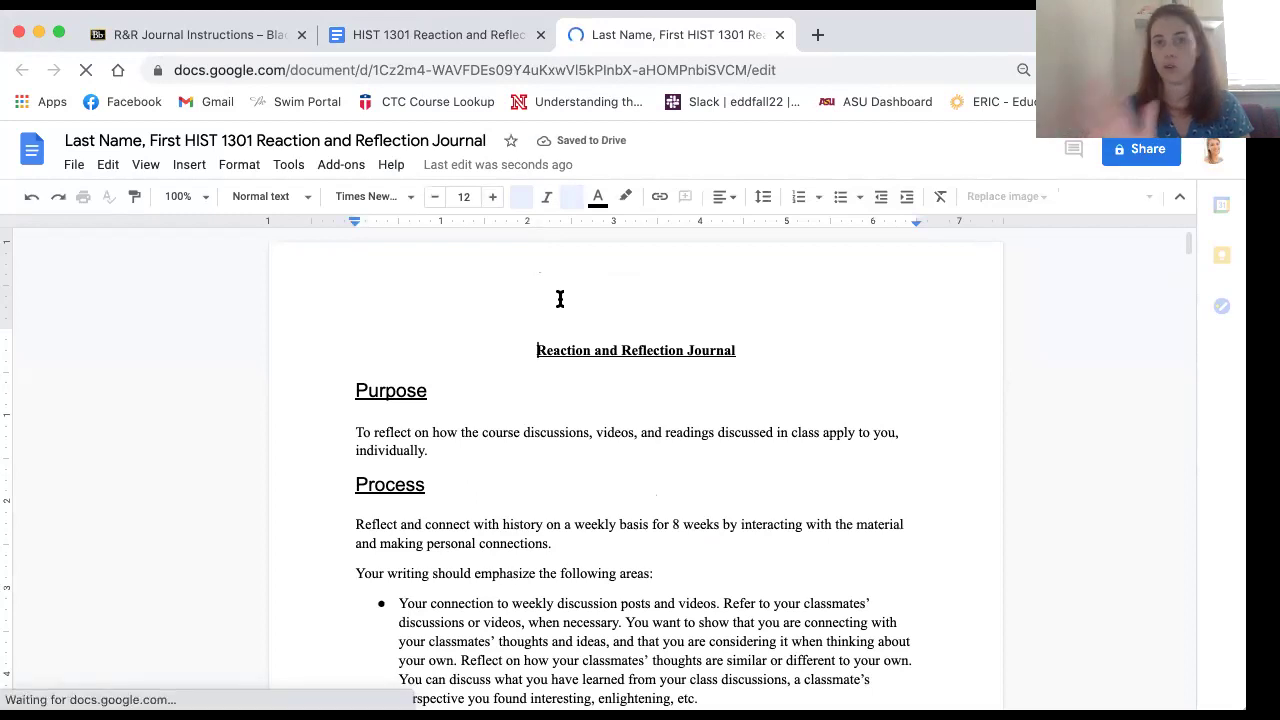
Close the original journal's tab and jump to Week 1 in the copy.
click(541, 35)
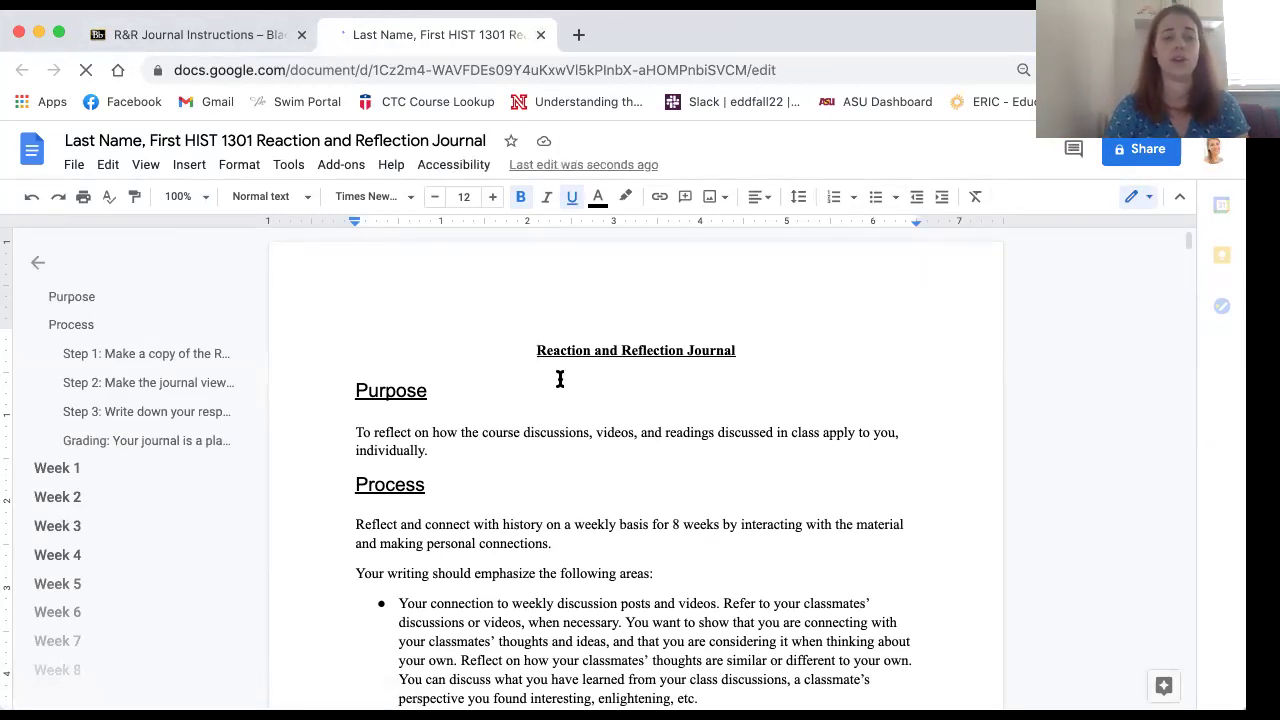
scroll(560, 379, down, 1)
scroll(443, 457, up, 1)
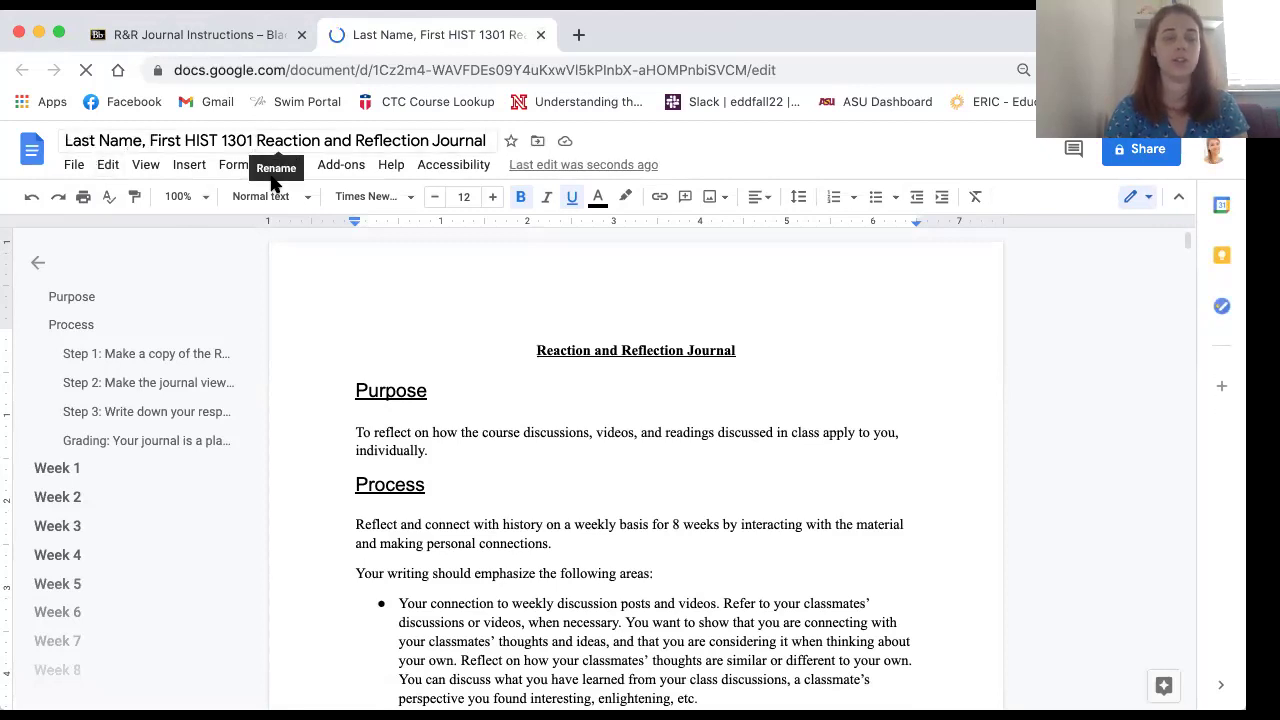
click(75, 467)
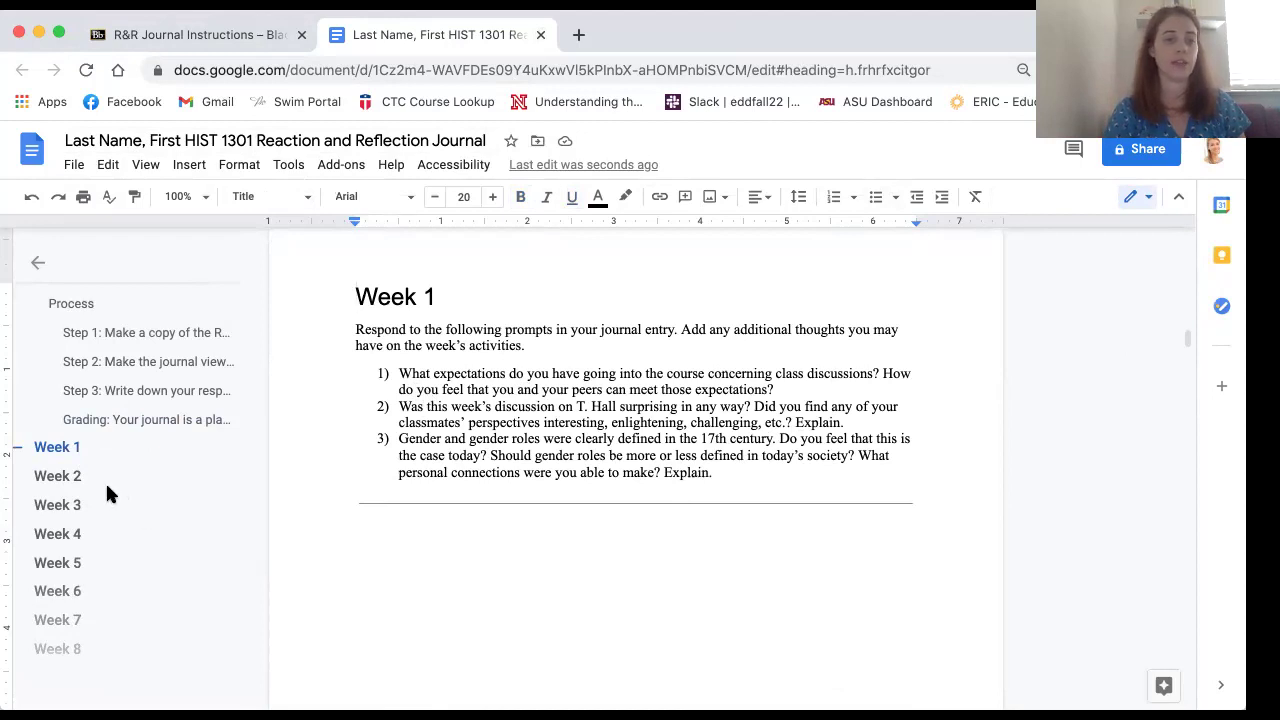
Visit Weeks 2 and 3, then return to the Step 4 and Grading instructions.
click(62, 484)
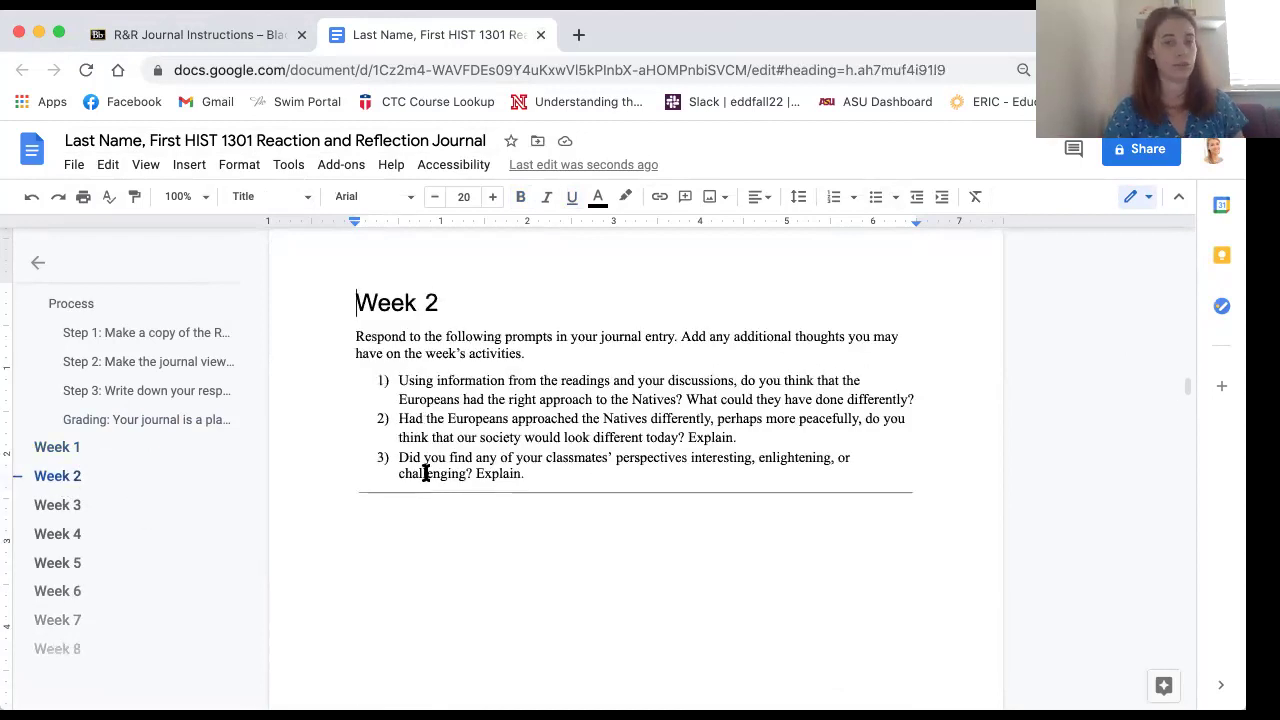
click(50, 505)
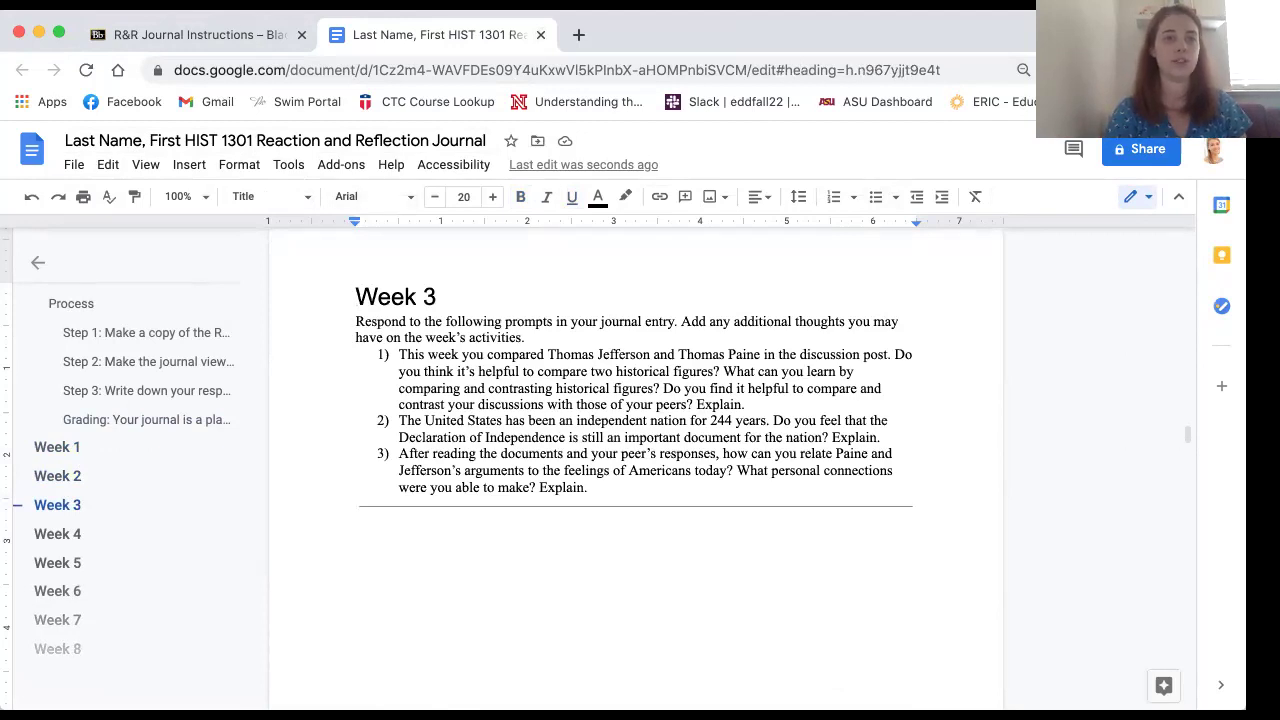
scroll(457, 363, up, 15)
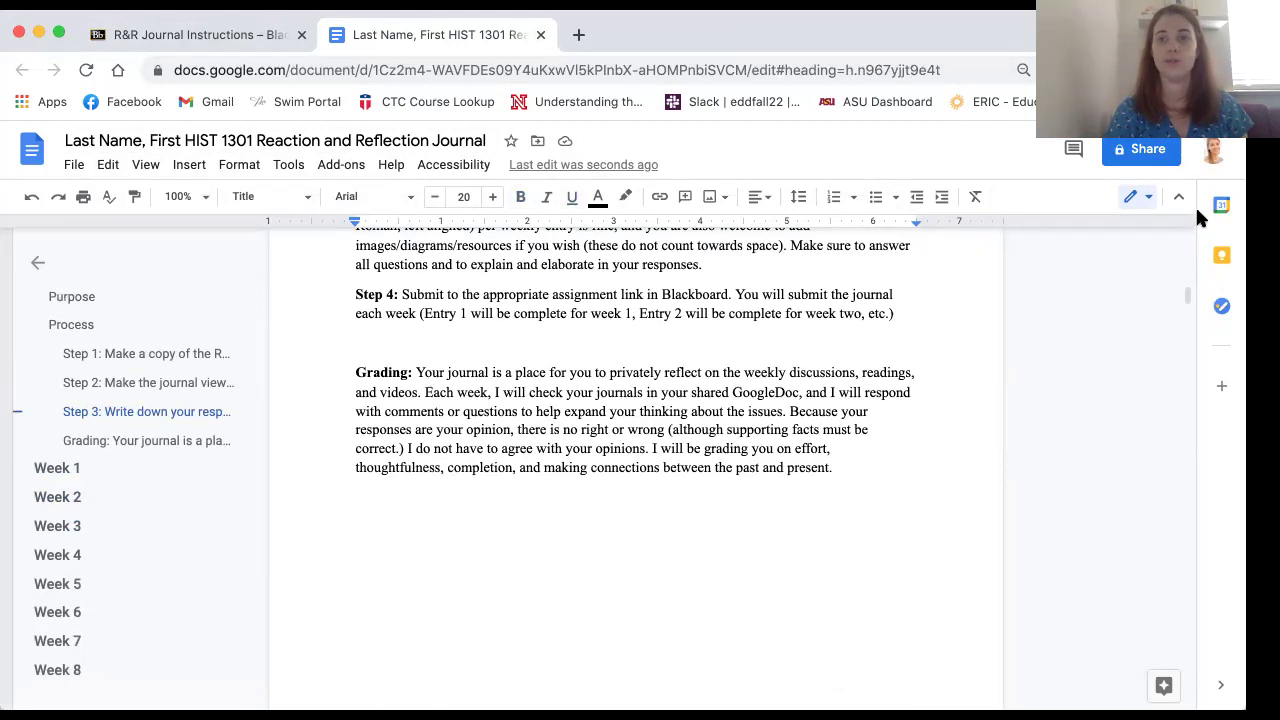
Share the copy as viewable by anyone with the link and copy the link.
click(1149, 154)
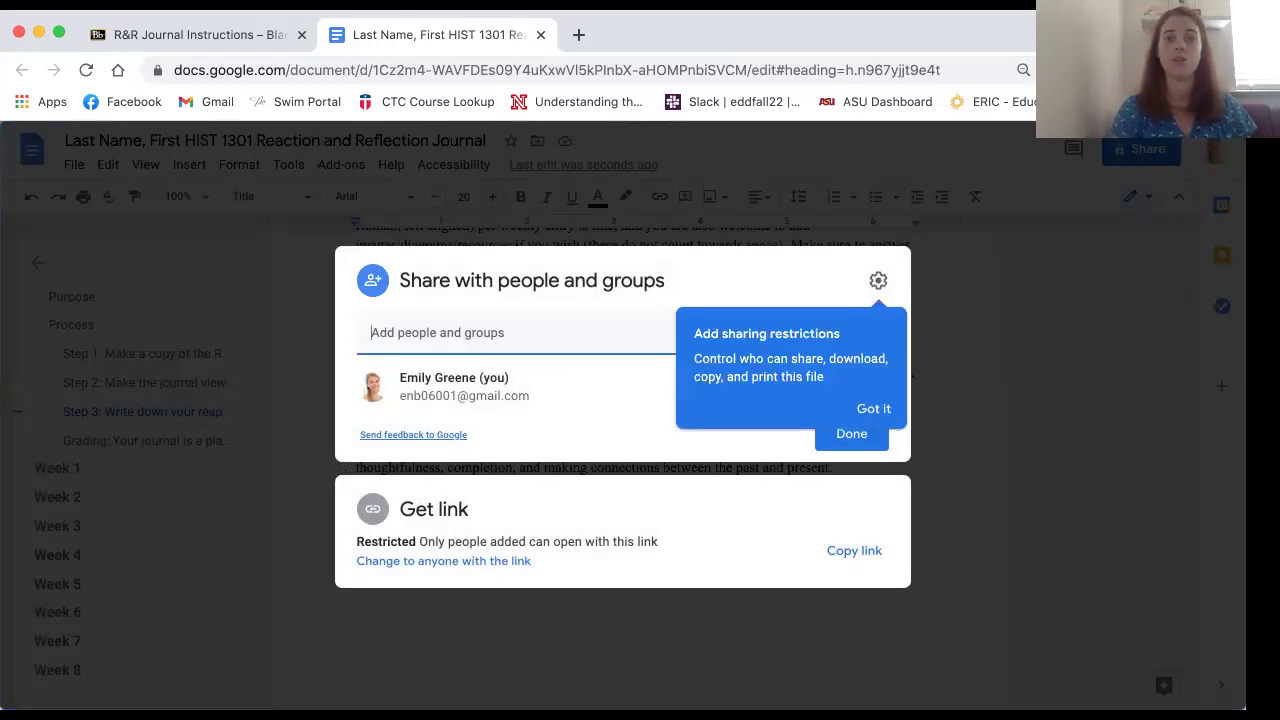
click(426, 562)
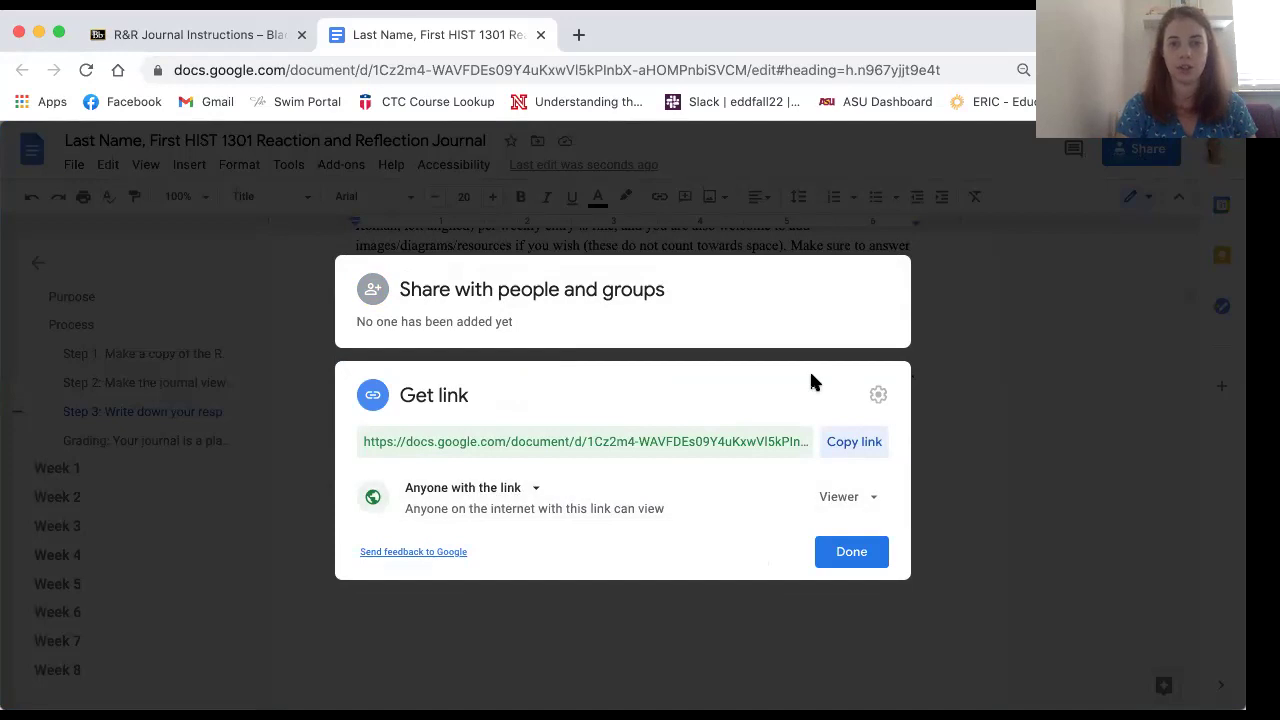
click(858, 449)
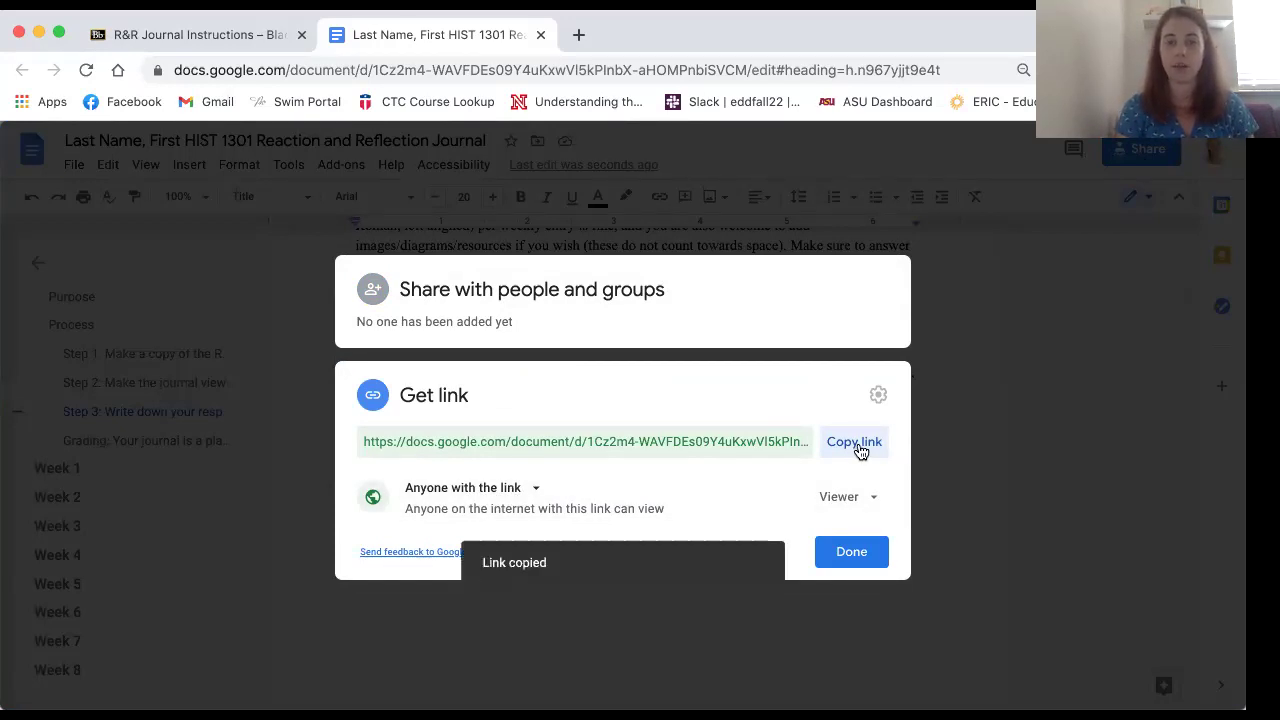
click(168, 38)
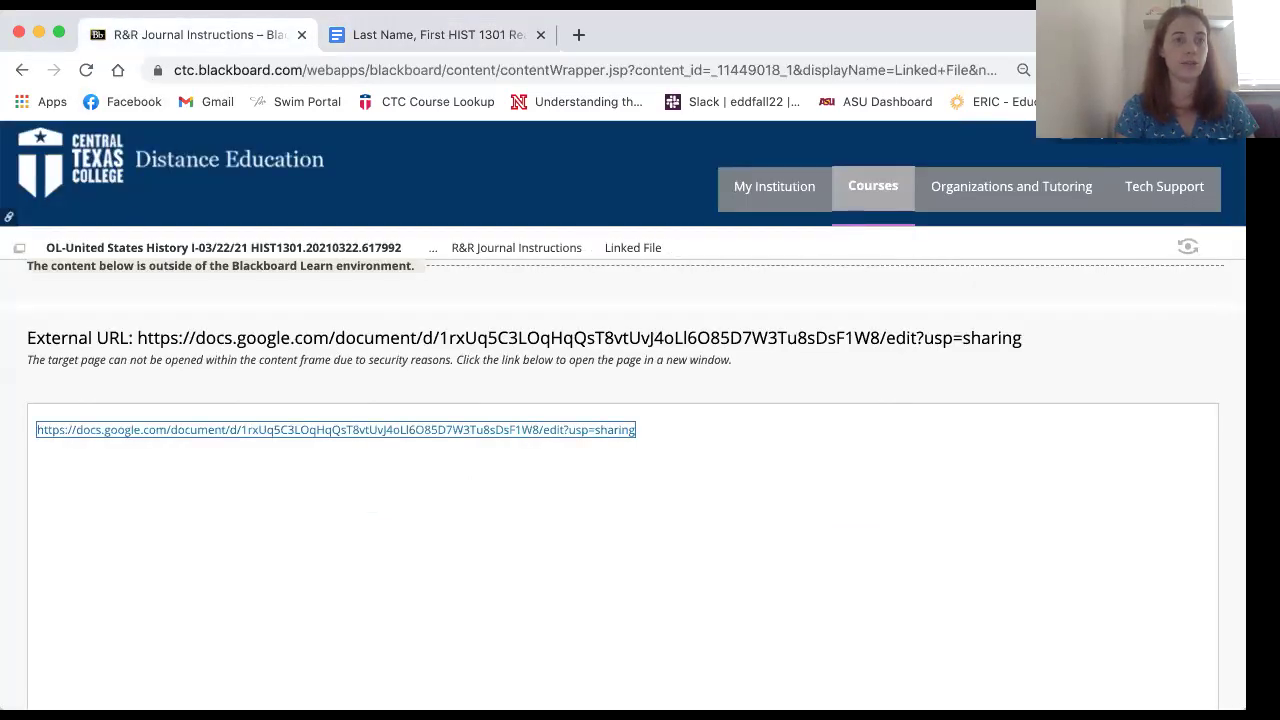
Open R&R Journal Week 1 and paste the sharing link into a written submission.
click(21, 71)
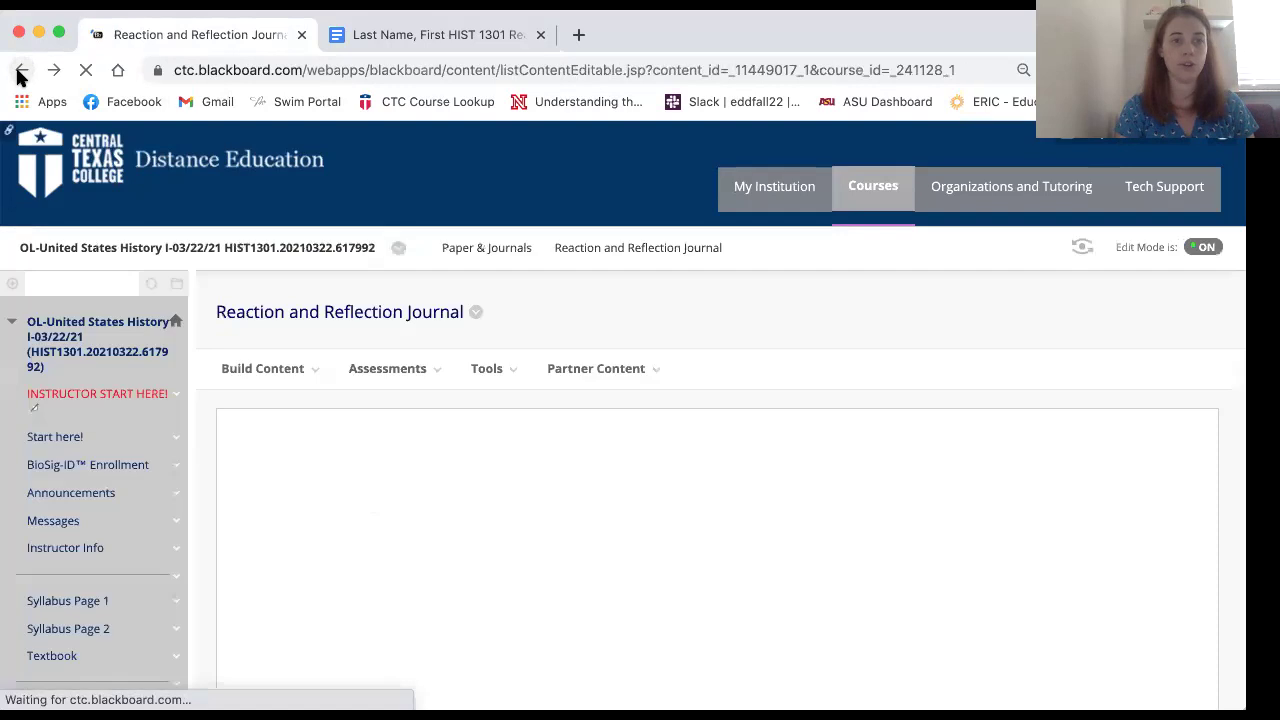
scroll(436, 449, down, 10)
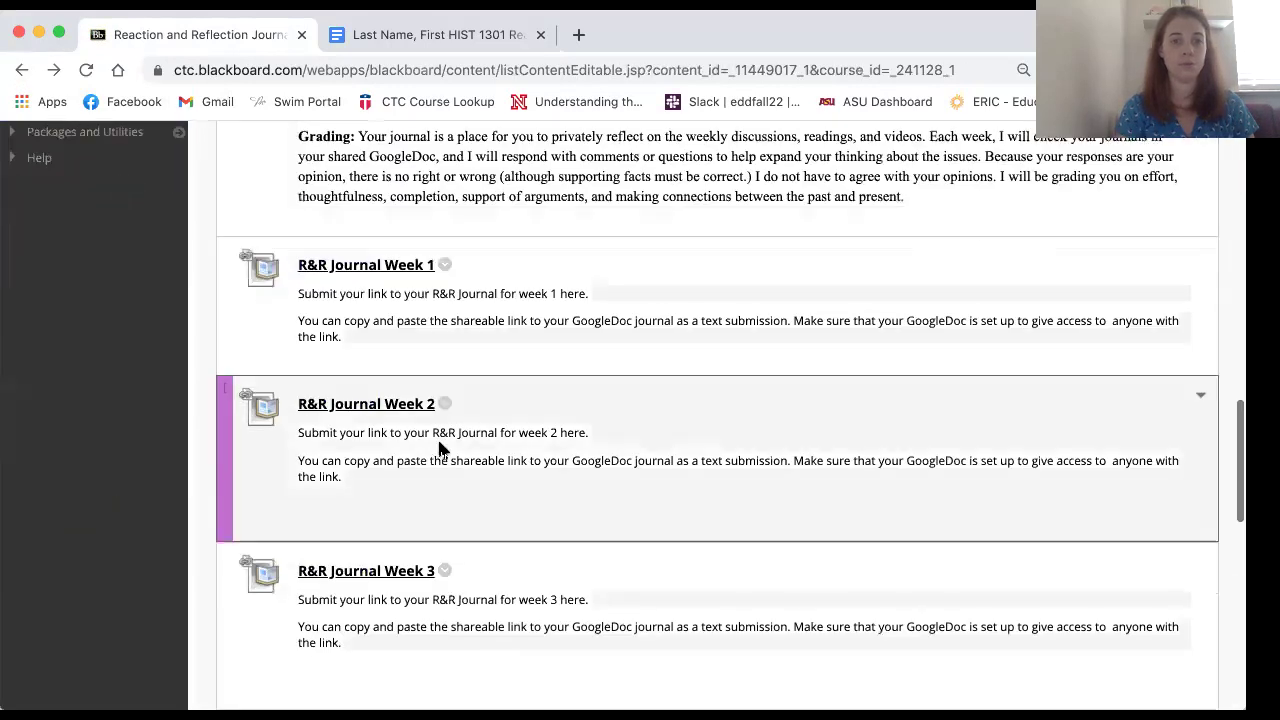
click(374, 256)
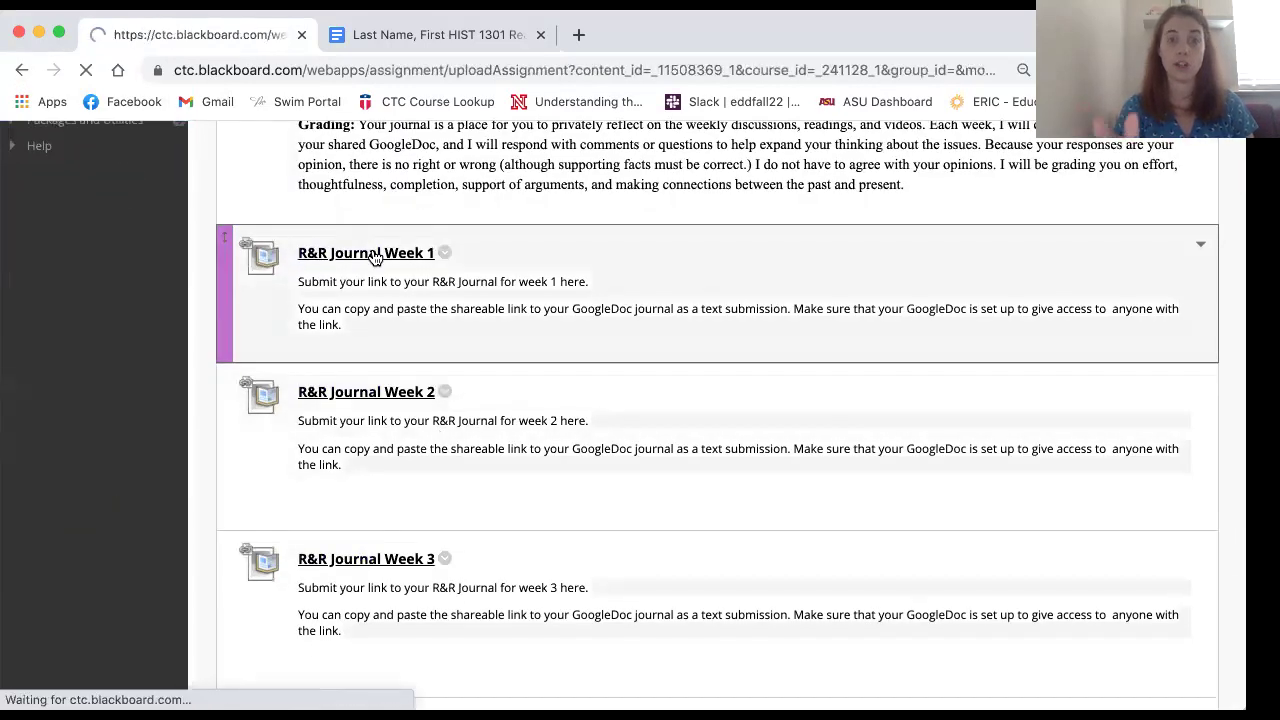
scroll(420, 330, down, 1)
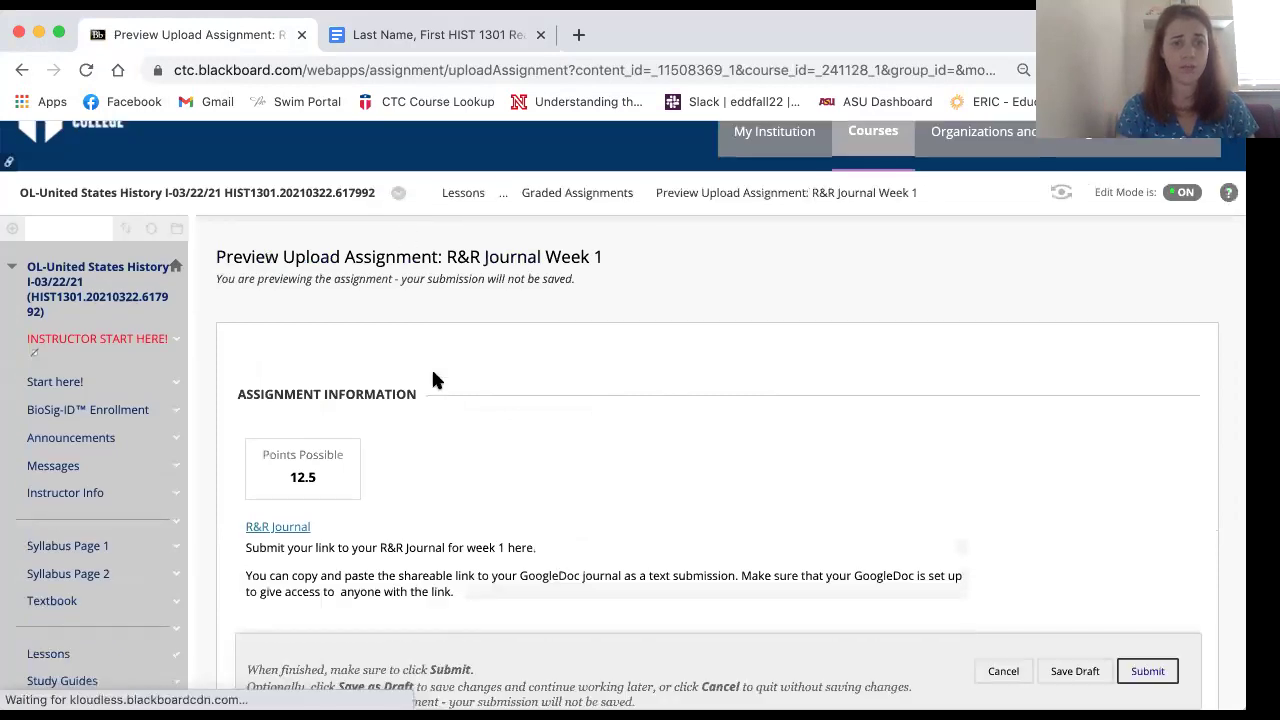
scroll(431, 366, down, 8)
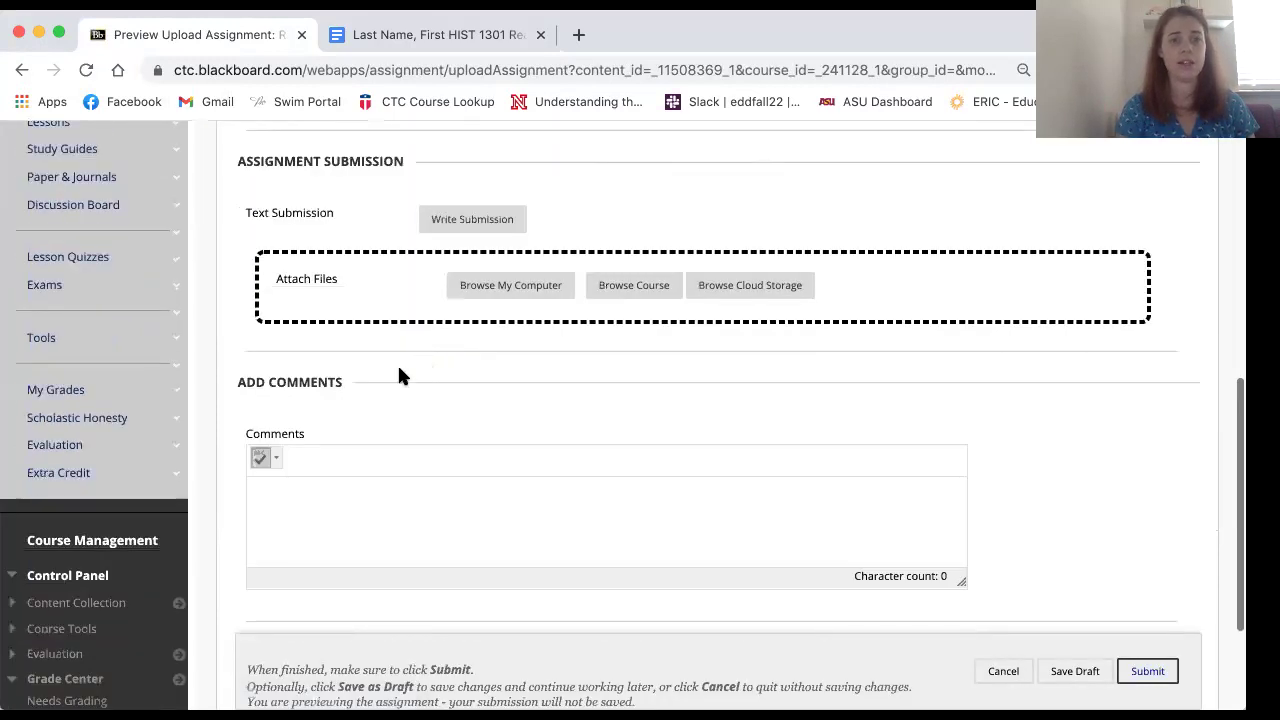
click(459, 221)
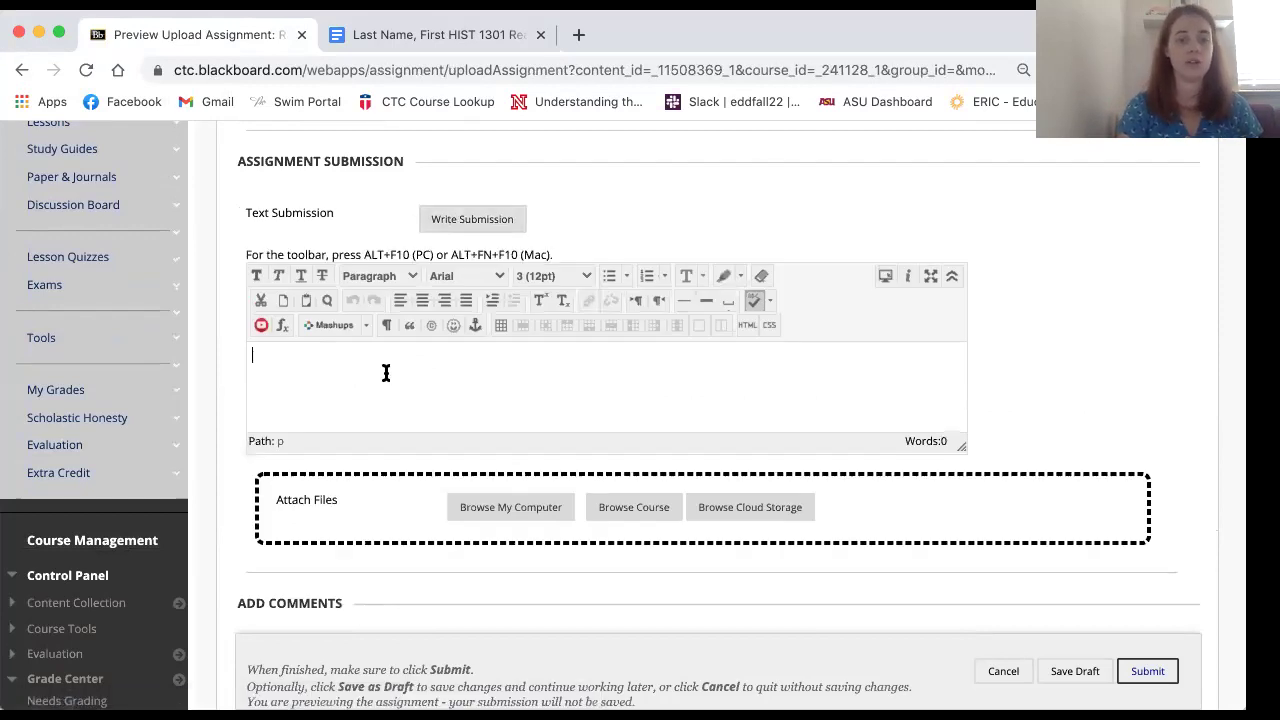
key(super+v)
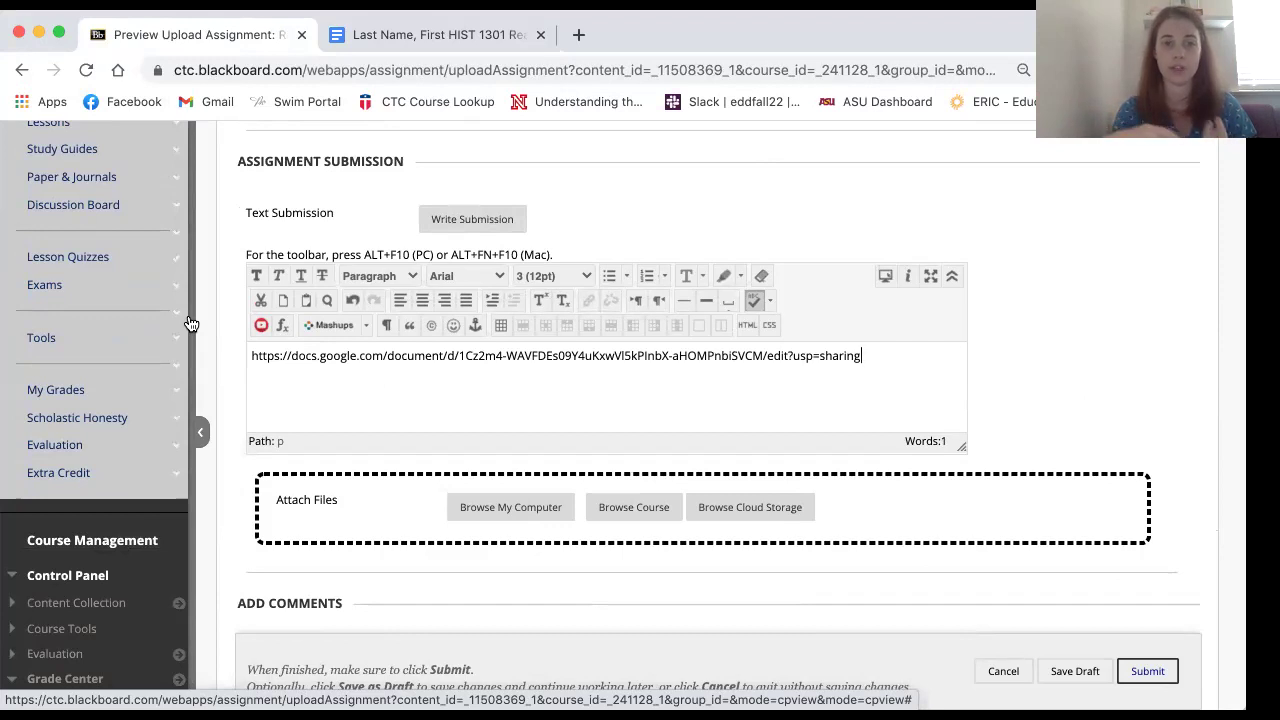
Dismiss the Share dialog in Google Docs and jump through Week 1 to Week 2.
click(443, 35)
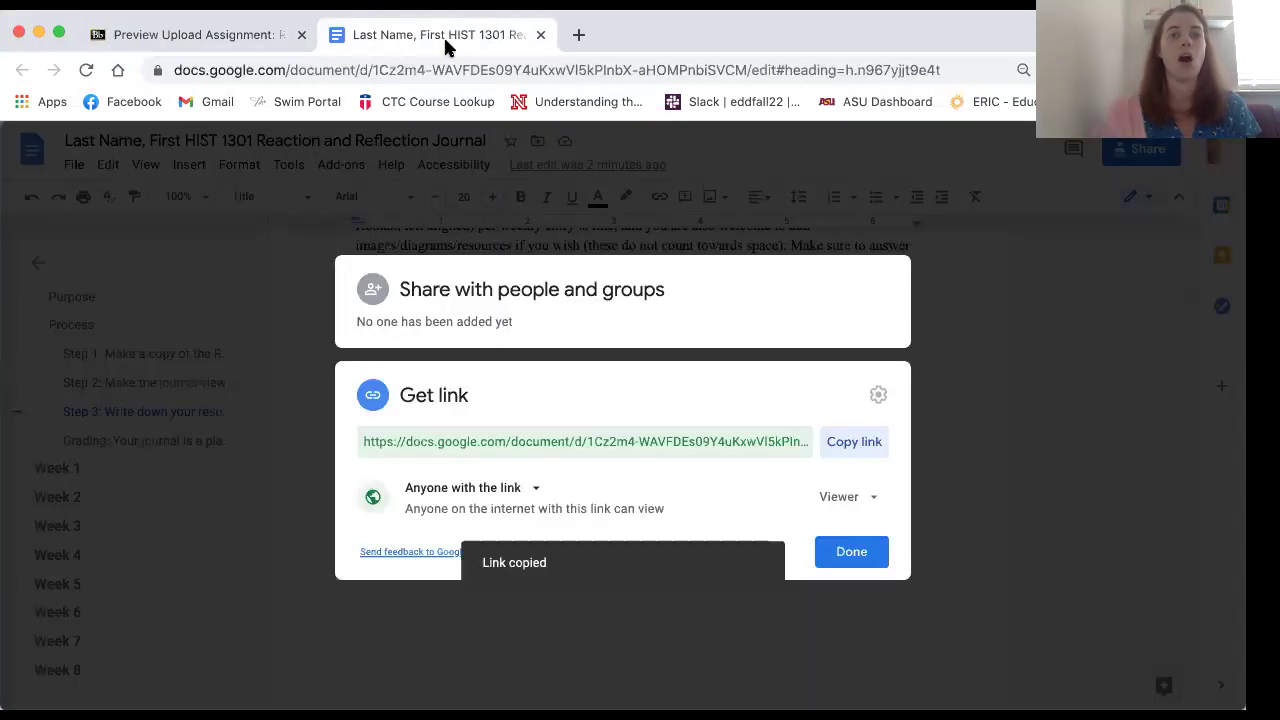
click(851, 552)
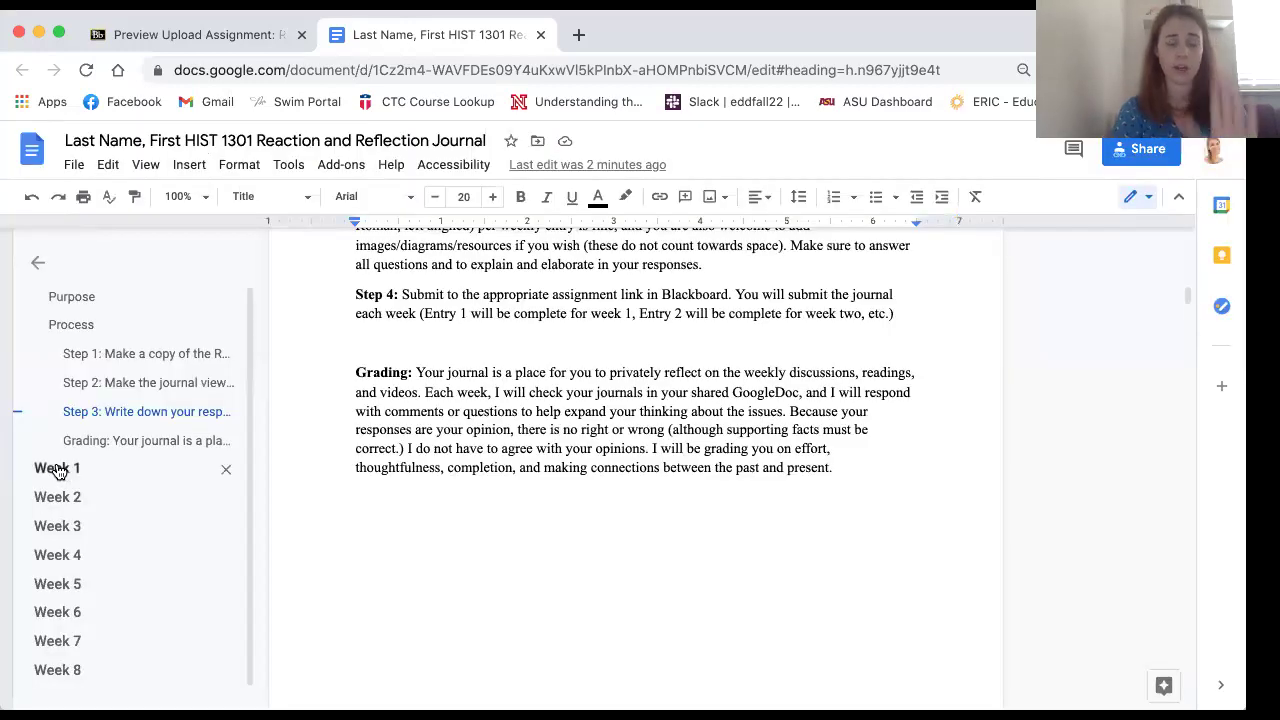
click(57, 469)
click(60, 487)
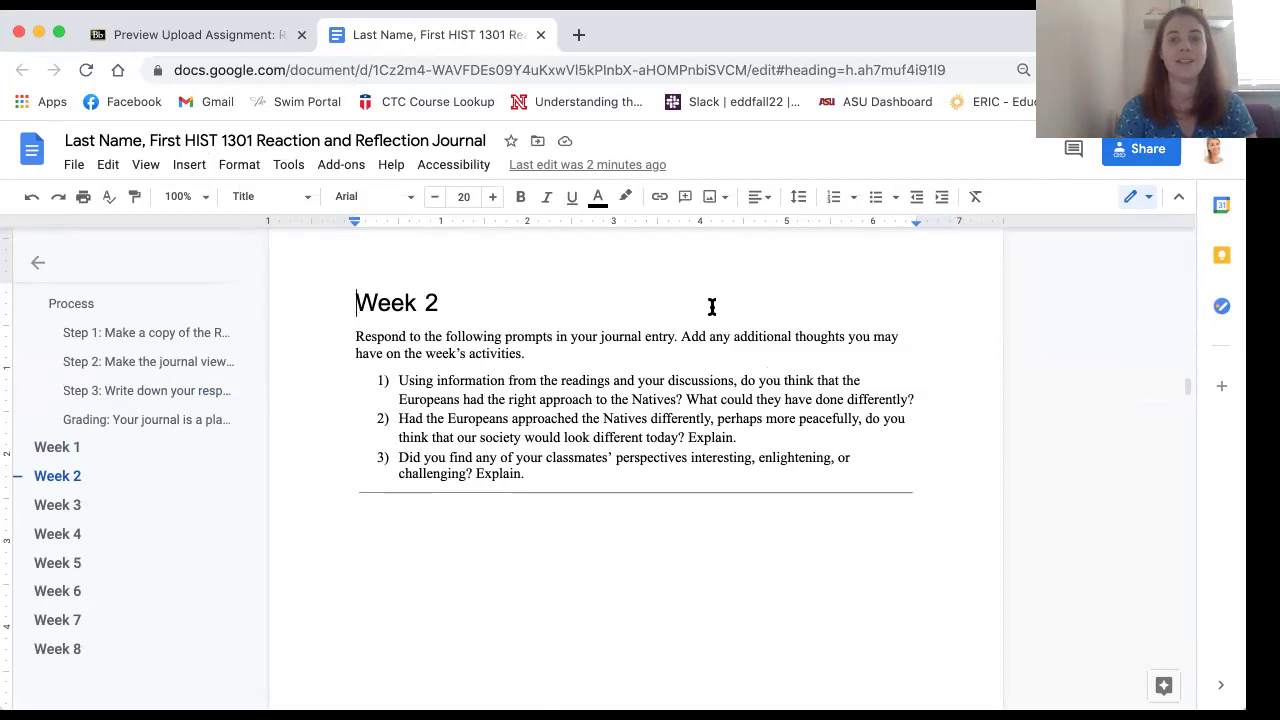
click(1117, 157)
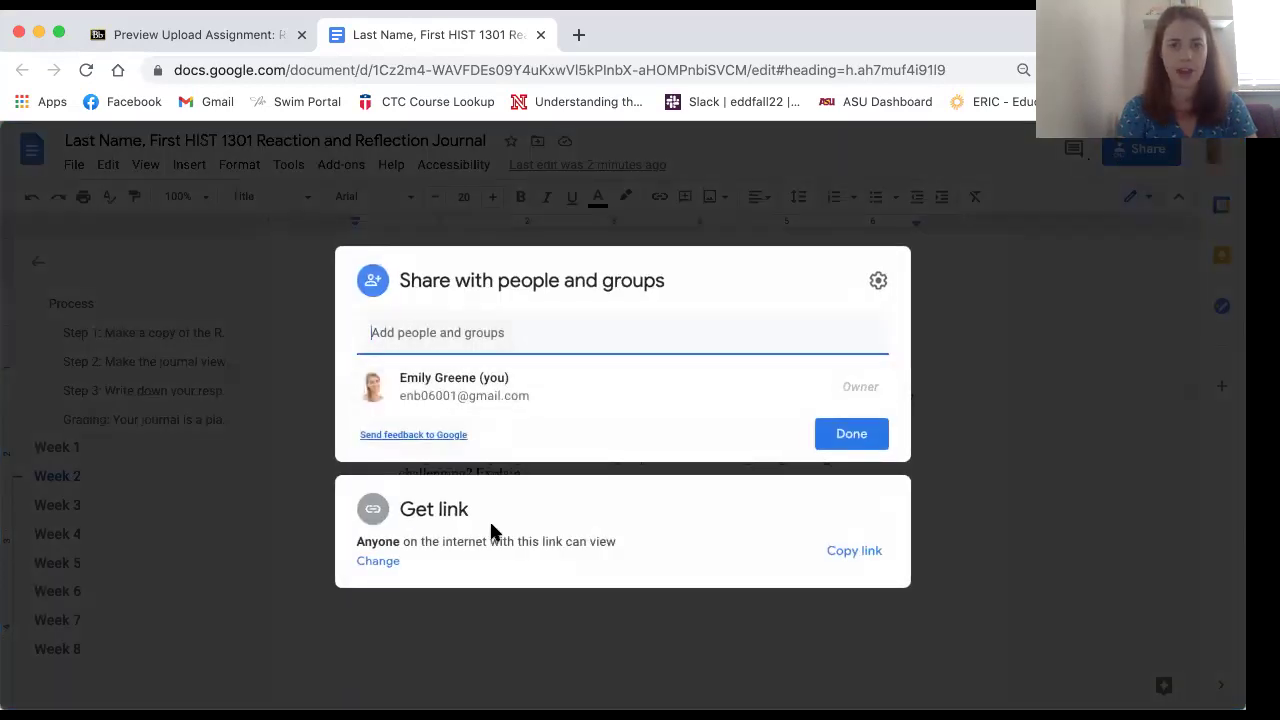
click(931, 410)
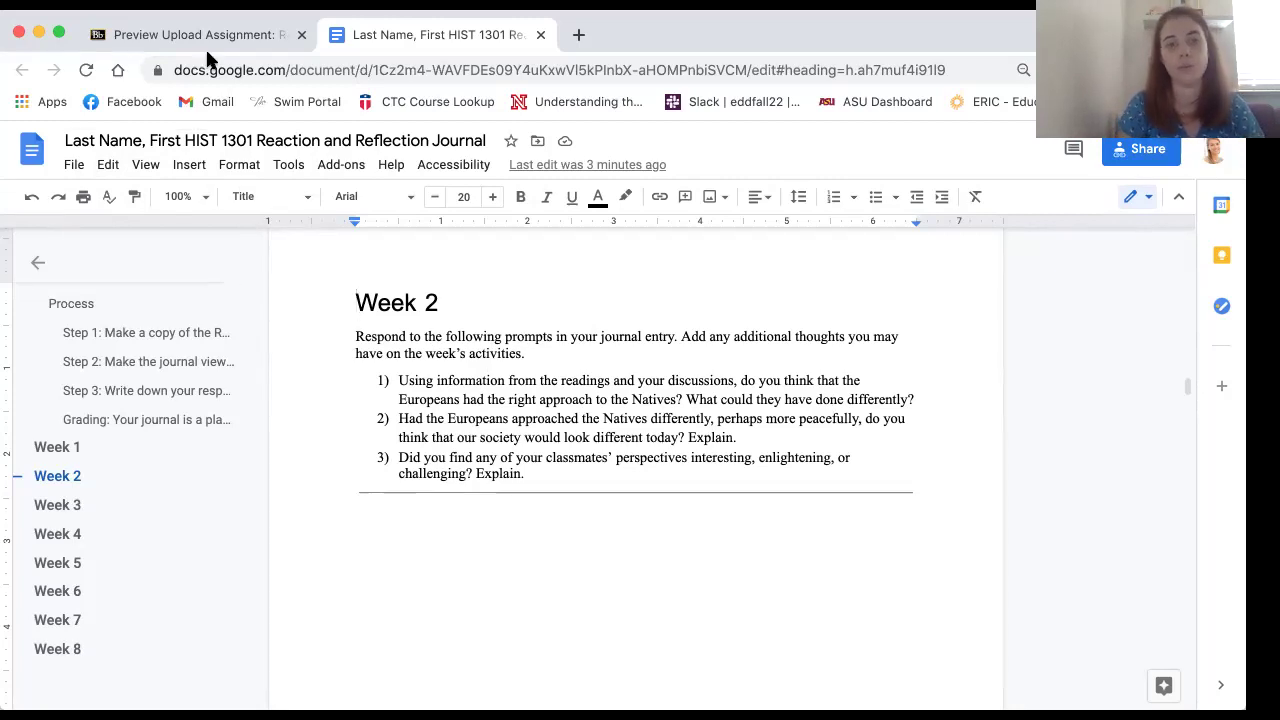
Jump to the journal's Week 1 section, with prompts on expectations, T. Hall and gender roles.
click(66, 458)
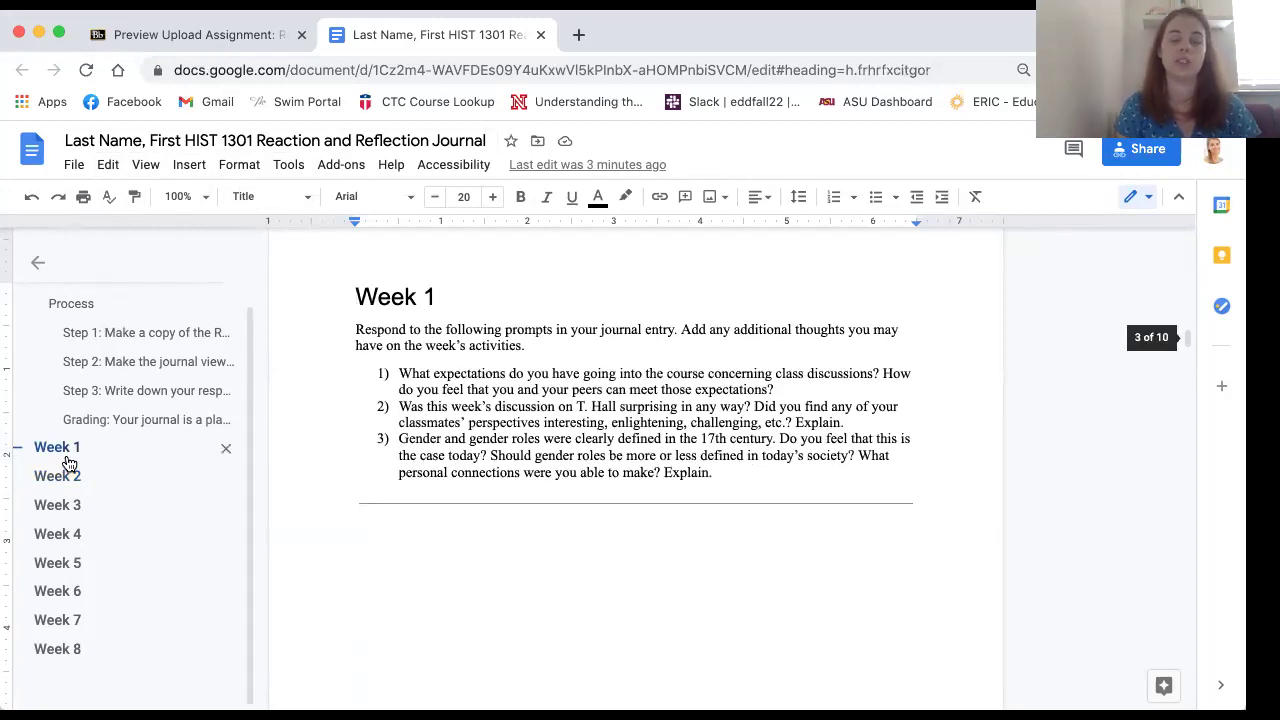